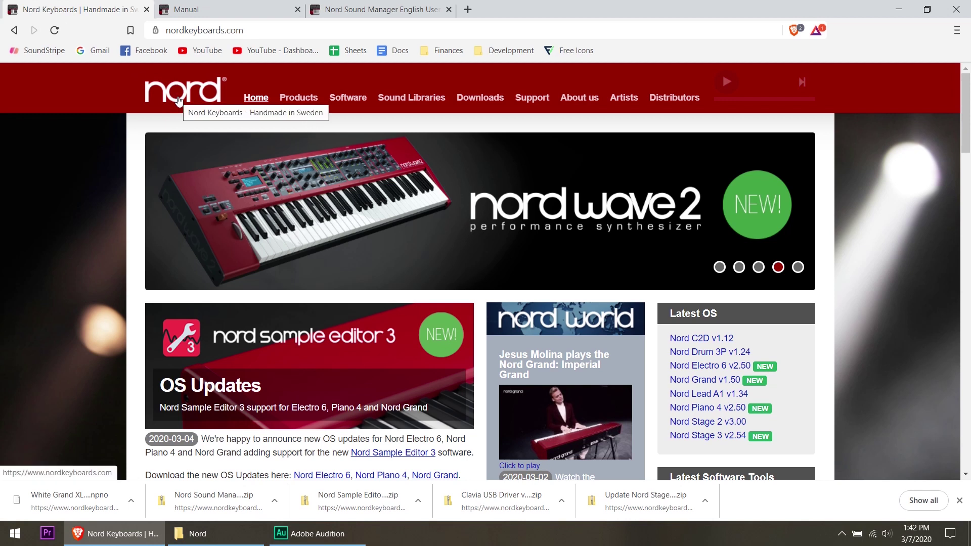
Go from Software to Nord Sound Manager and open the v7.54 downloads page.
{"action": "scroll", "coordinate": [401, 245], "scroll_direction": "down", "scroll_amount": 2}
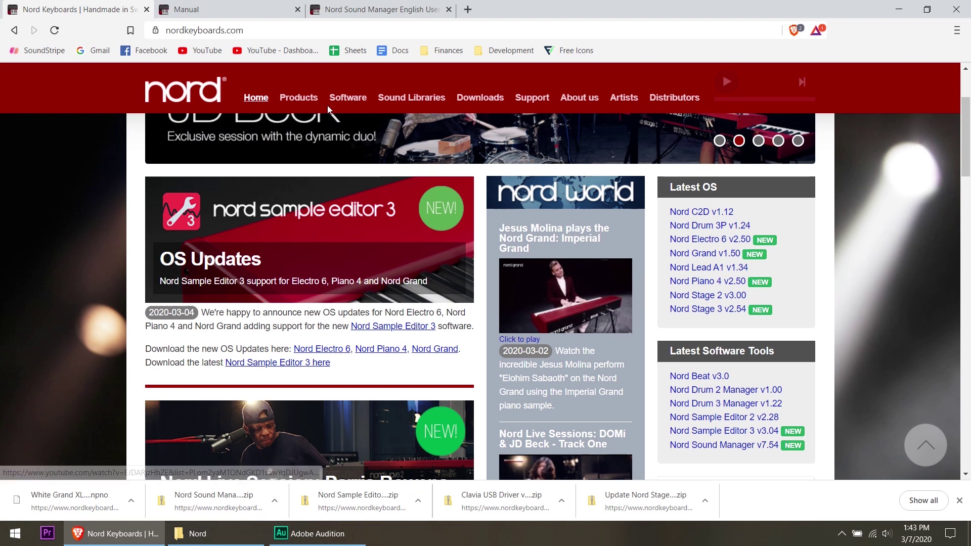
{"action": "left_click", "coordinate": [352, 104]}
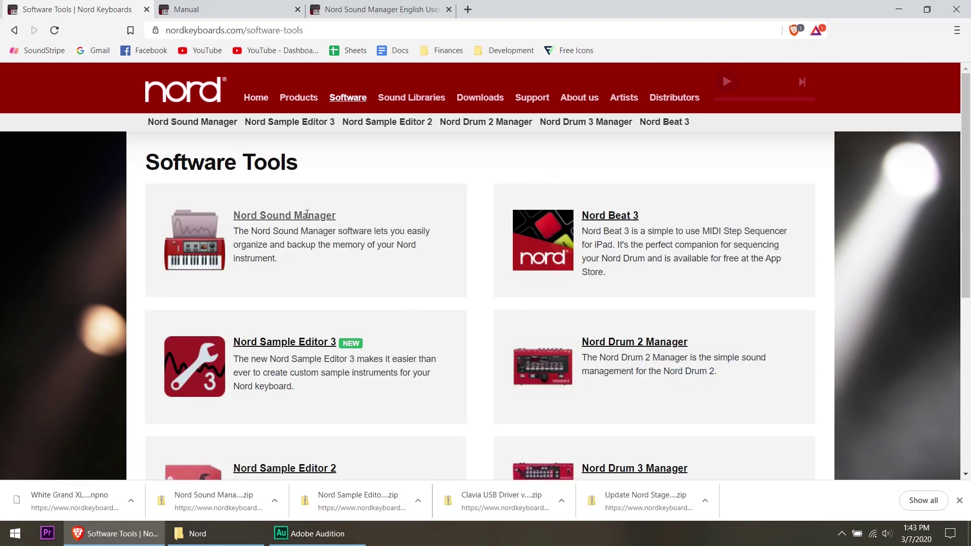
{"action": "left_click", "coordinate": [265, 216]}
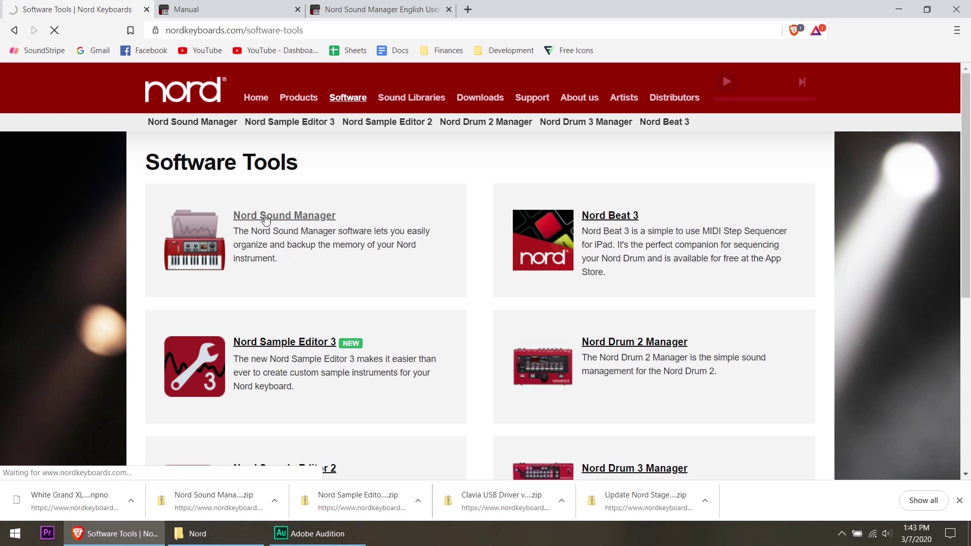
{"action": "scroll", "coordinate": [529, 331], "scroll_direction": "down", "scroll_amount": 2}
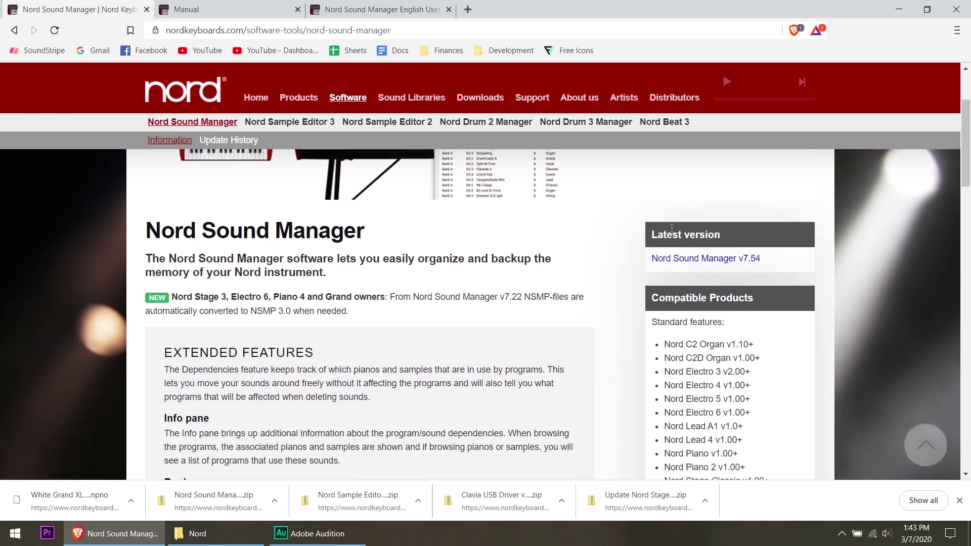
{"action": "scroll", "coordinate": [734, 339], "scroll_direction": "down", "scroll_amount": 2}
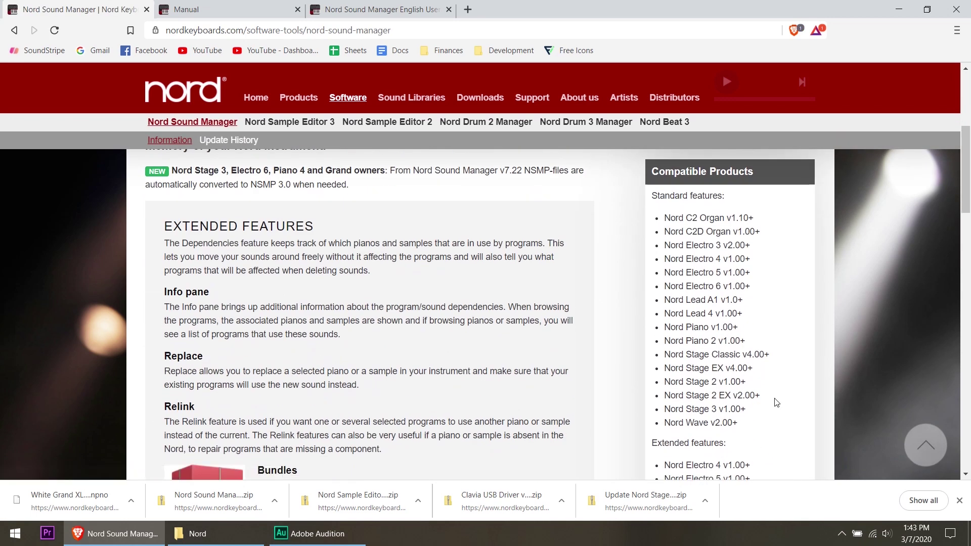
{"action": "scroll", "coordinate": [687, 327], "scroll_direction": "up", "scroll_amount": 1}
{"action": "left_click", "coordinate": [708, 197]}
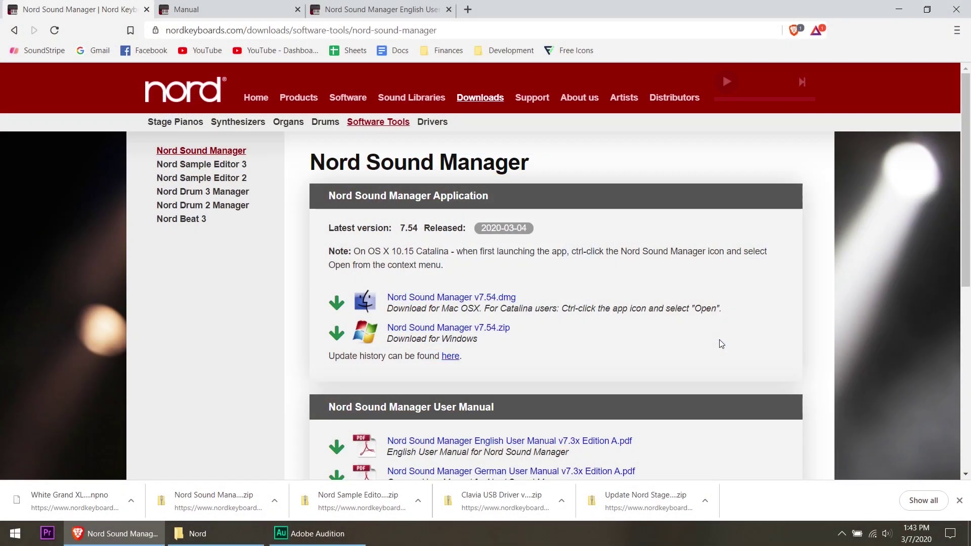
Look at the USB driver and Nord Sample Editor 3 pages, then return to Nord Sound Manager downloads.
{"action": "left_click", "coordinate": [442, 125]}
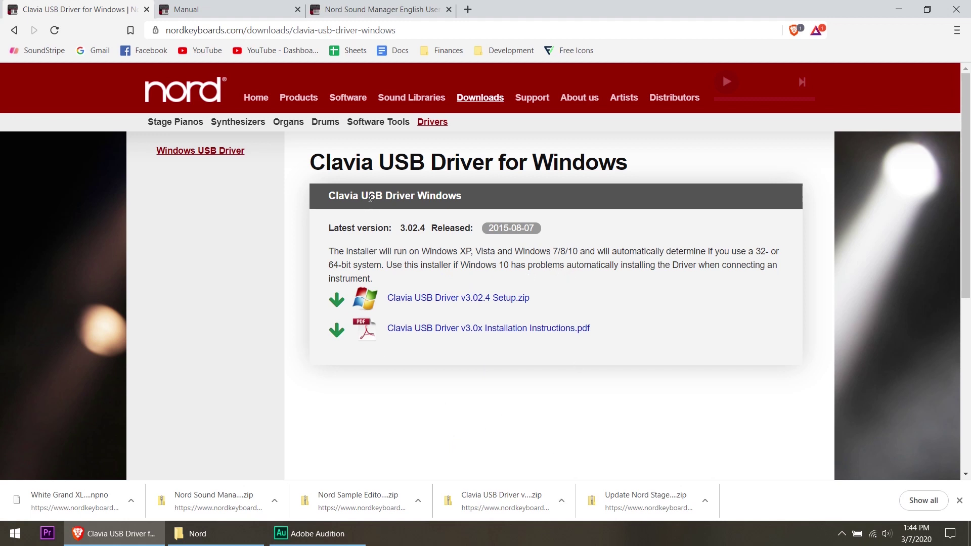
{"action": "left_click", "coordinate": [367, 129]}
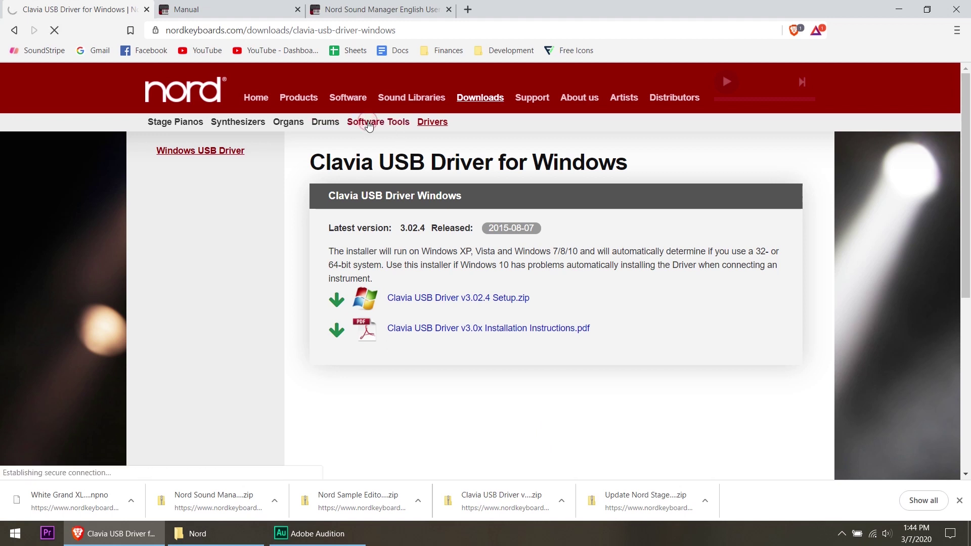
{"action": "left_click", "coordinate": [346, 227]}
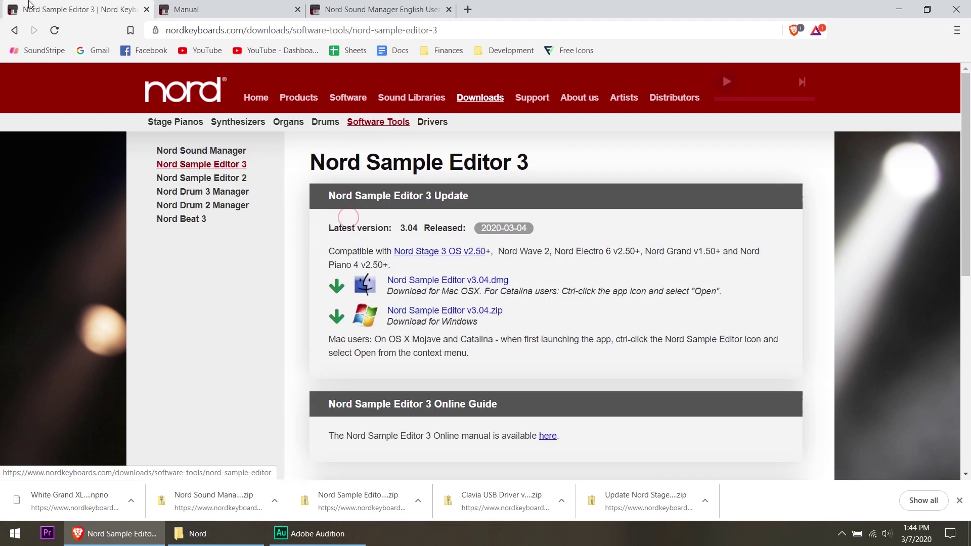
{"action": "left_click", "coordinate": [17, 31]}
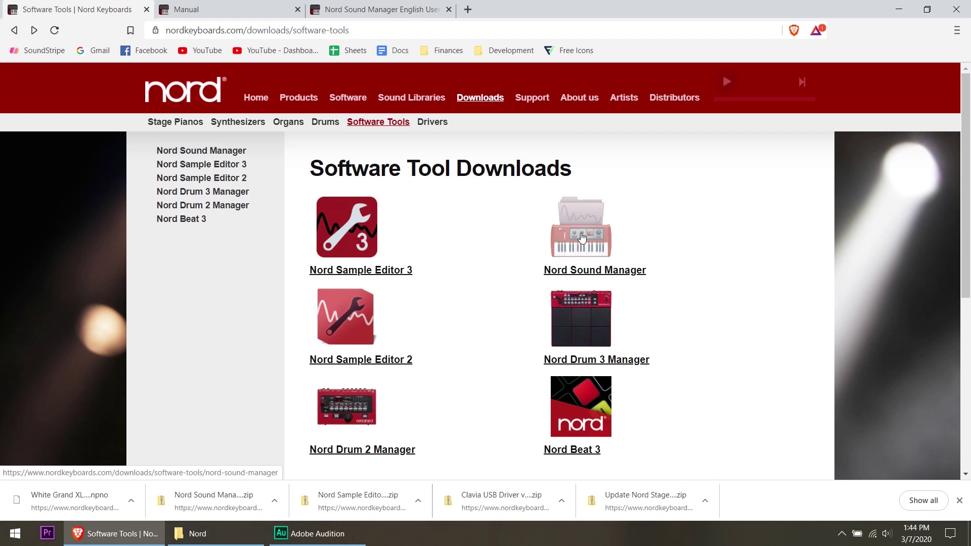
{"action": "left_click", "coordinate": [582, 238]}
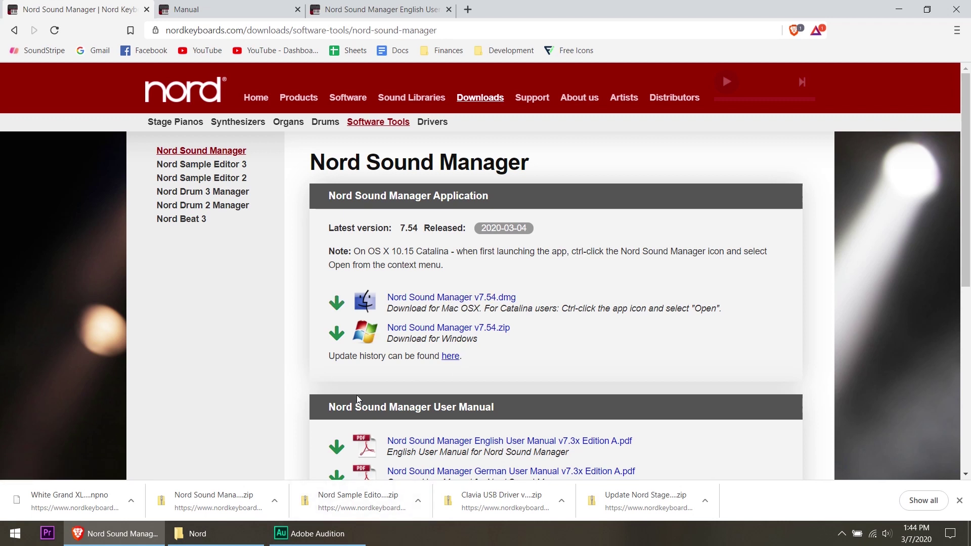
Show Nord Sound Manager v7.54.zip in its folder and extract it with Extract All.
{"action": "left_click", "coordinate": [275, 501]}
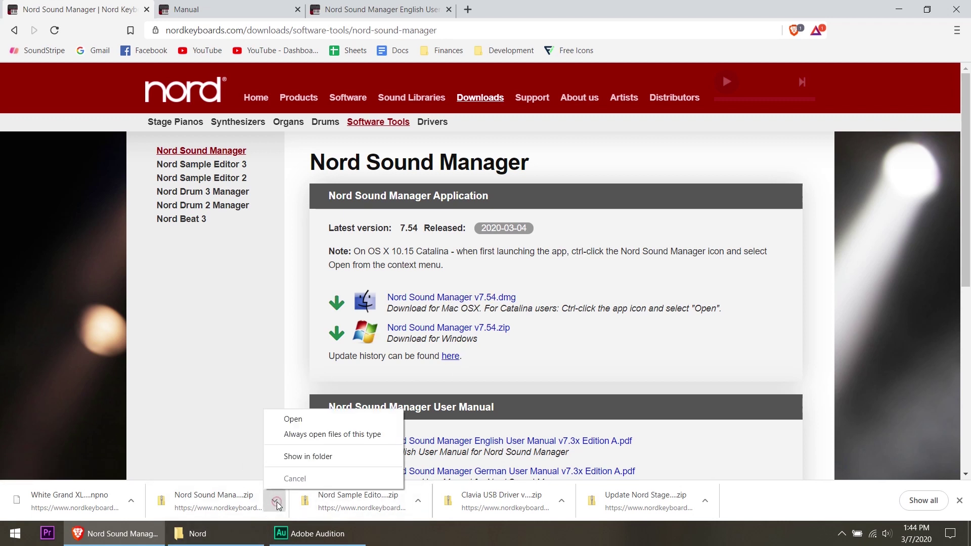
{"action": "left_click", "coordinate": [311, 457]}
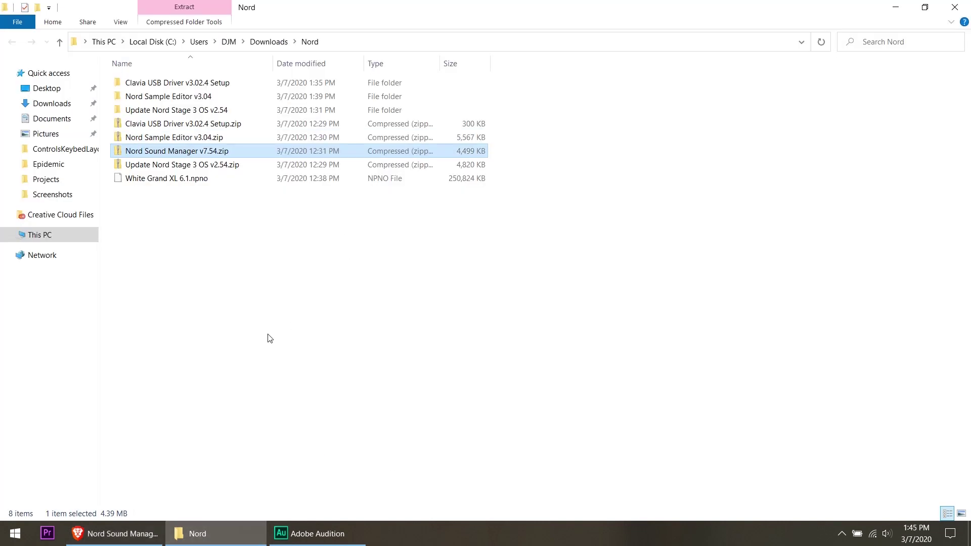
{"action": "right_click", "coordinate": [185, 152]}
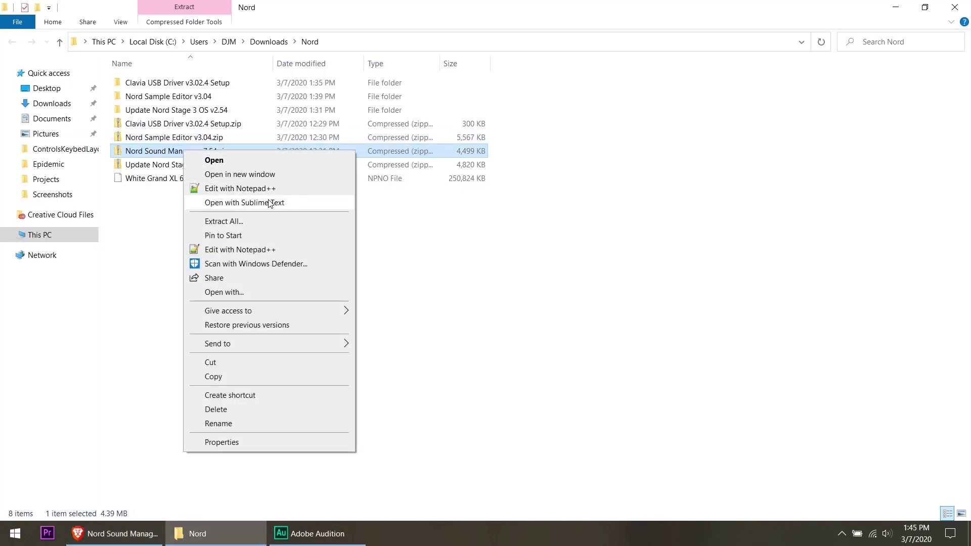
{"action": "left_click", "coordinate": [260, 222]}
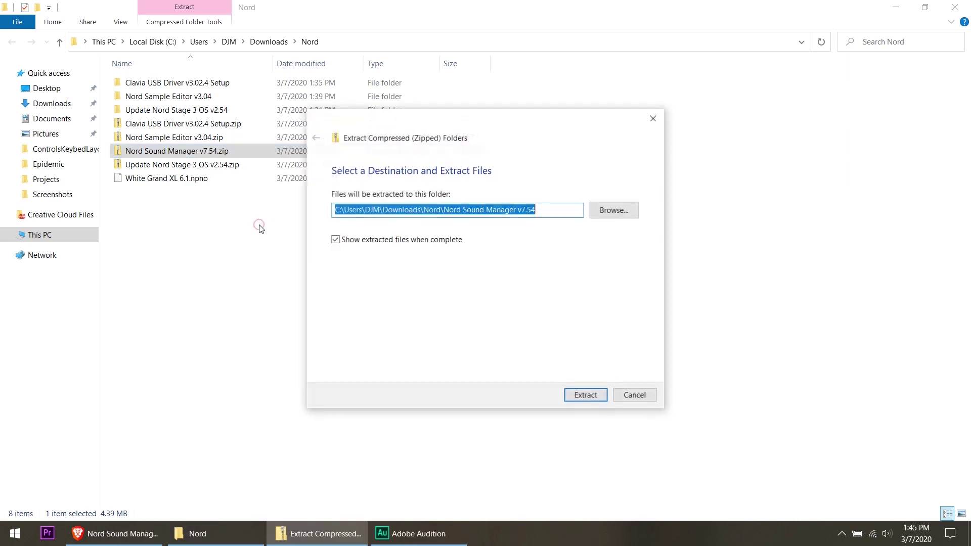
{"action": "left_click", "coordinate": [597, 398]}
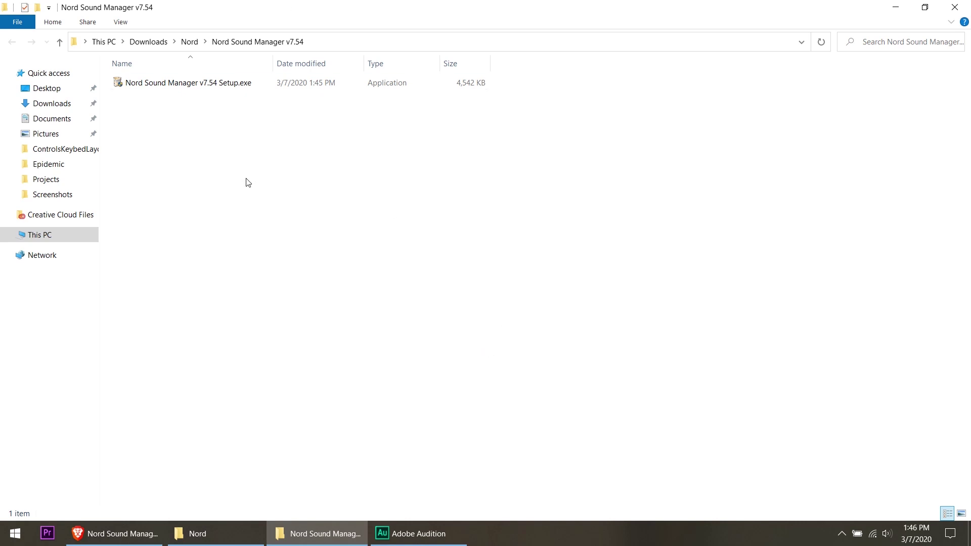
Run Setup.exe from the extracted folder as administrator.
{"action": "left_click", "coordinate": [177, 88]}
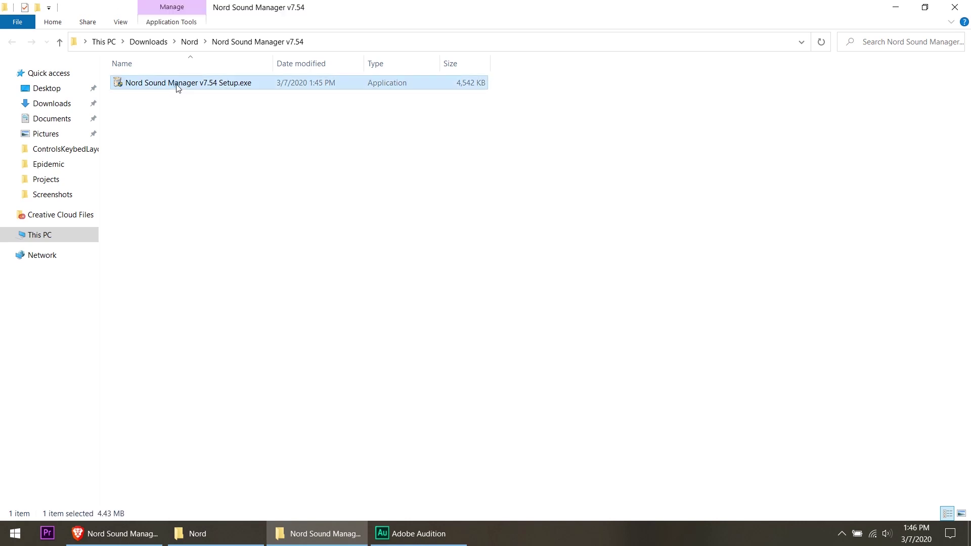
{"action": "right_click", "coordinate": [176, 84]}
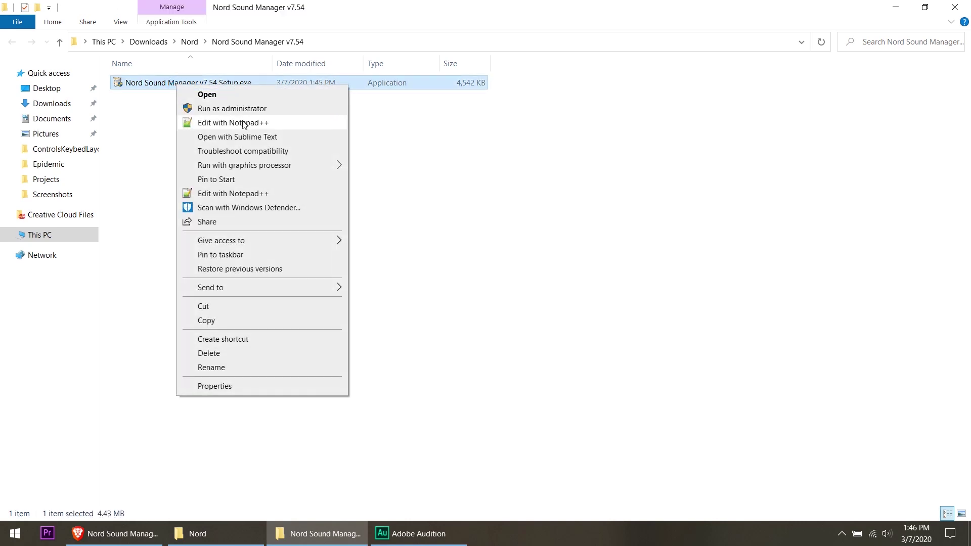
{"action": "left_click", "coordinate": [237, 108]}
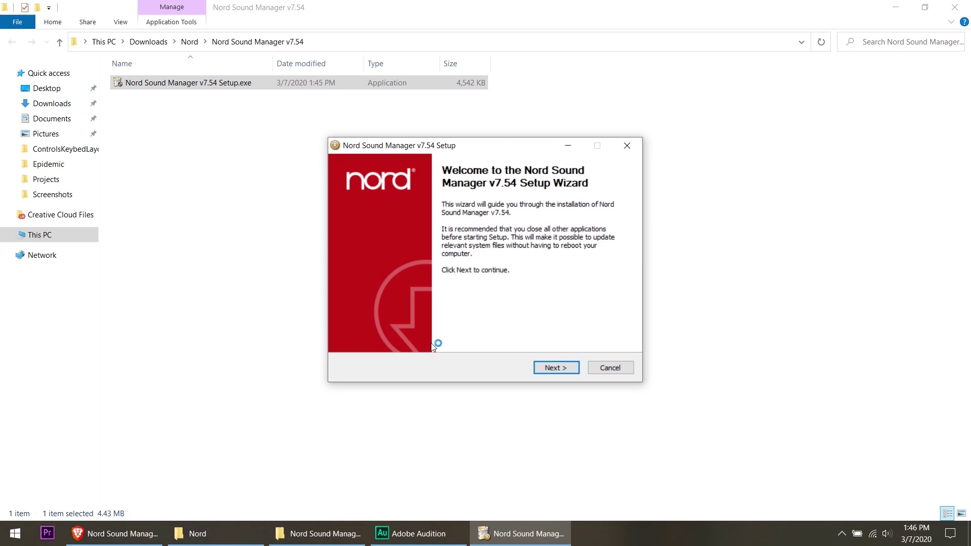
Install with desktop shortcut to the default Program Files folder, then close the installer folder.
{"action": "left_click", "coordinate": [554, 366]}
{"action": "left_click", "coordinate": [556, 368]}
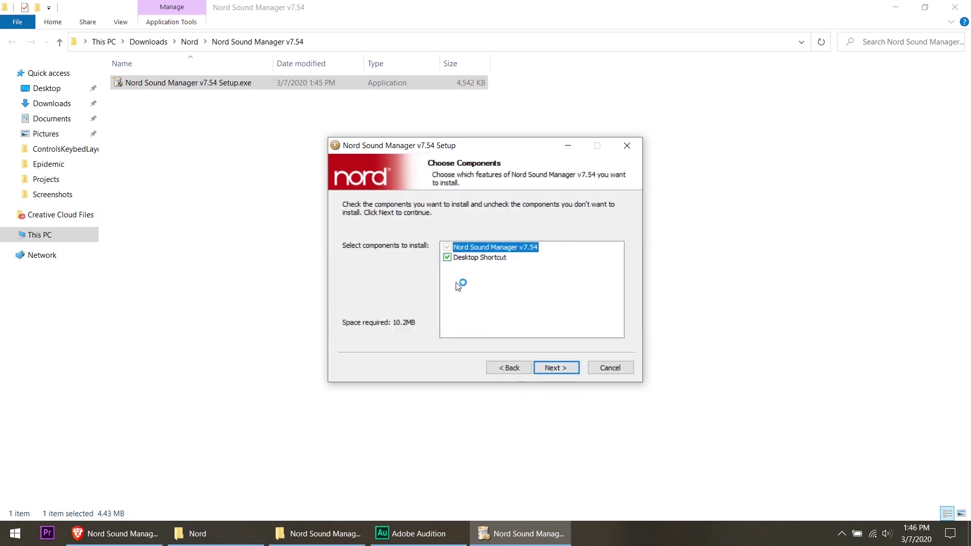
{"action": "left_click", "coordinate": [568, 371]}
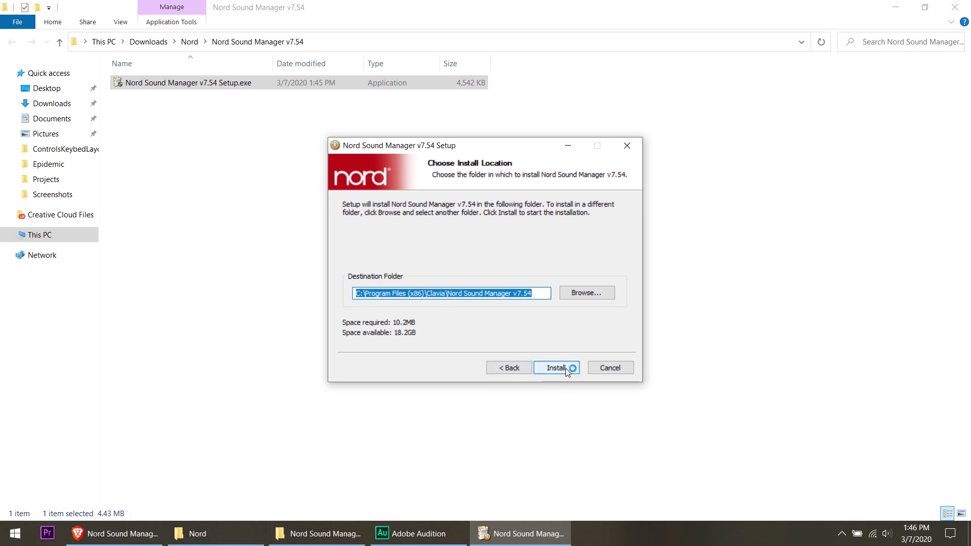
{"action": "left_click", "coordinate": [565, 368]}
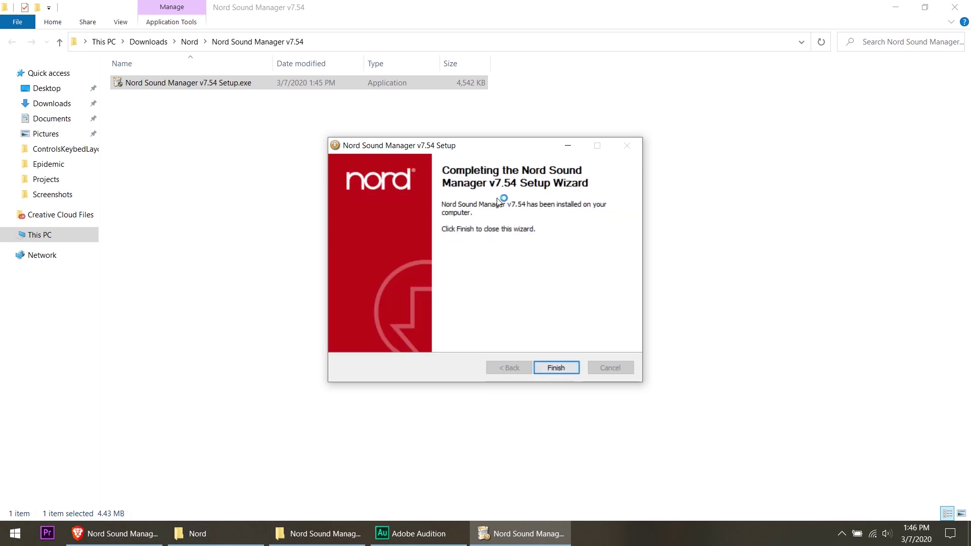
{"action": "left_click", "coordinate": [554, 368]}
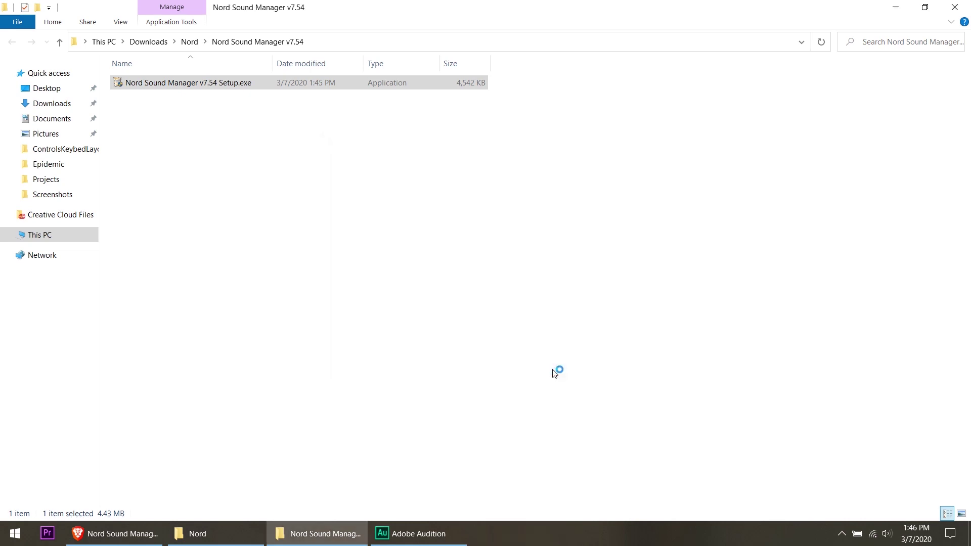
{"action": "key", "text": "alt+F4"}
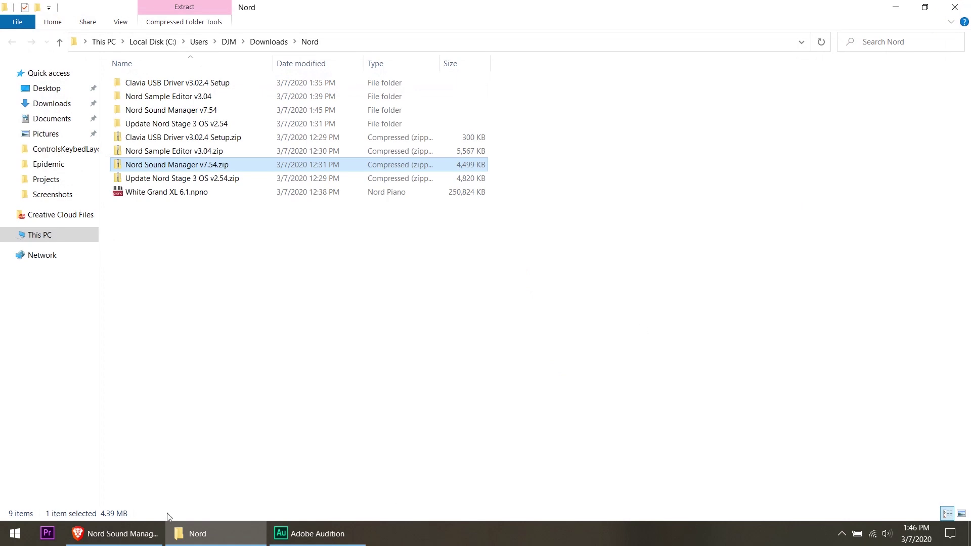
Start Nord Sound Manager from the v7.54 folder in the Start menu app list.
{"action": "left_click", "coordinate": [15, 534]}
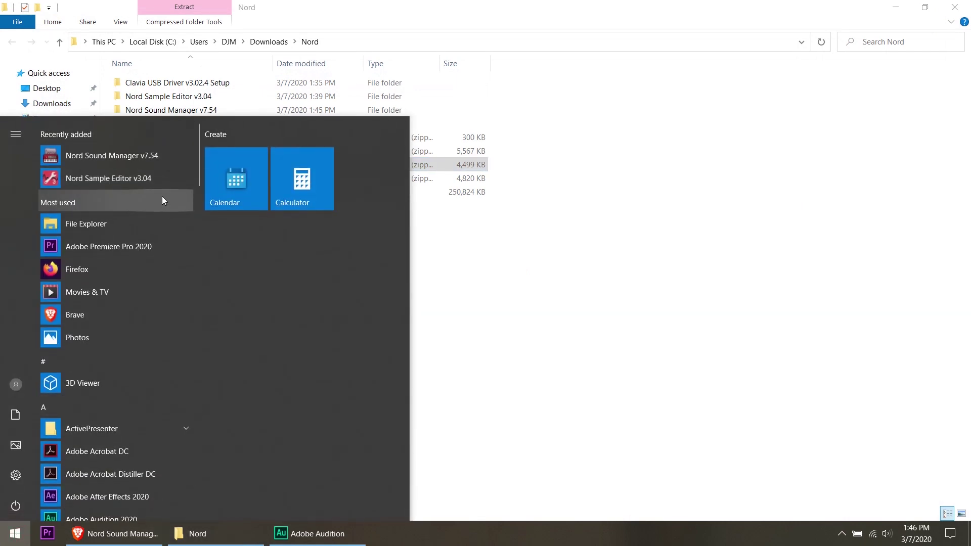
{"action": "scroll", "coordinate": [117, 416], "scroll_direction": "down", "scroll_amount": 5}
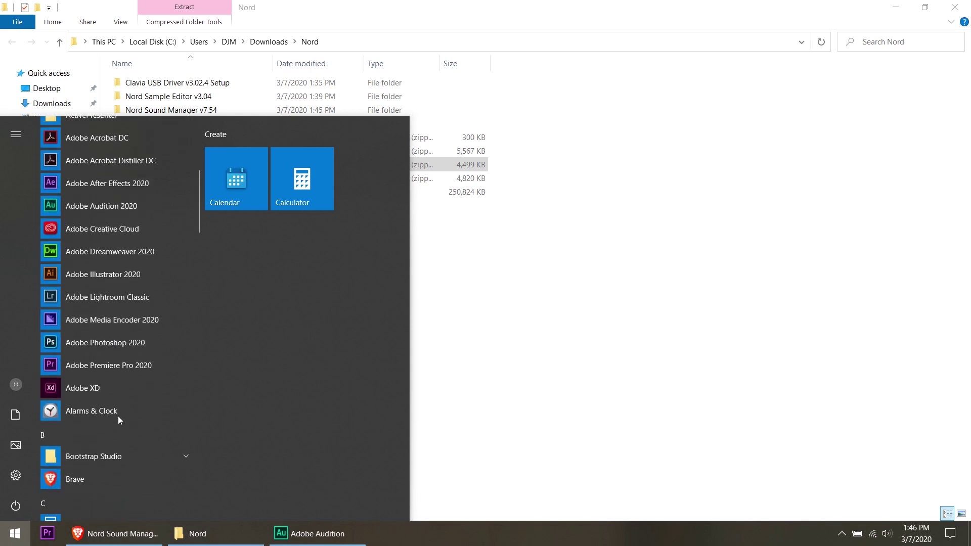
{"action": "scroll", "coordinate": [117, 415], "scroll_direction": "down", "scroll_amount": 15}
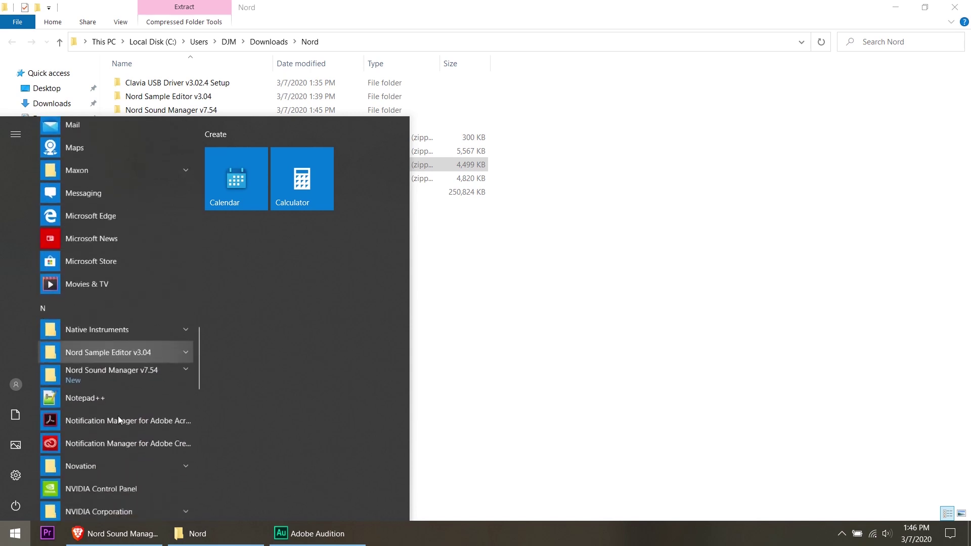
{"action": "scroll", "coordinate": [117, 416], "scroll_direction": "down", "scroll_amount": 3}
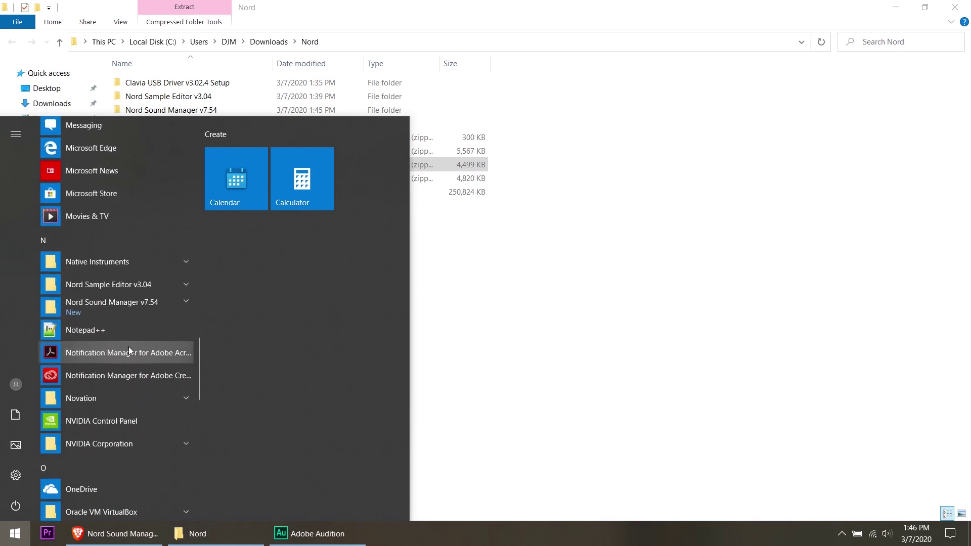
{"action": "left_click", "coordinate": [147, 310]}
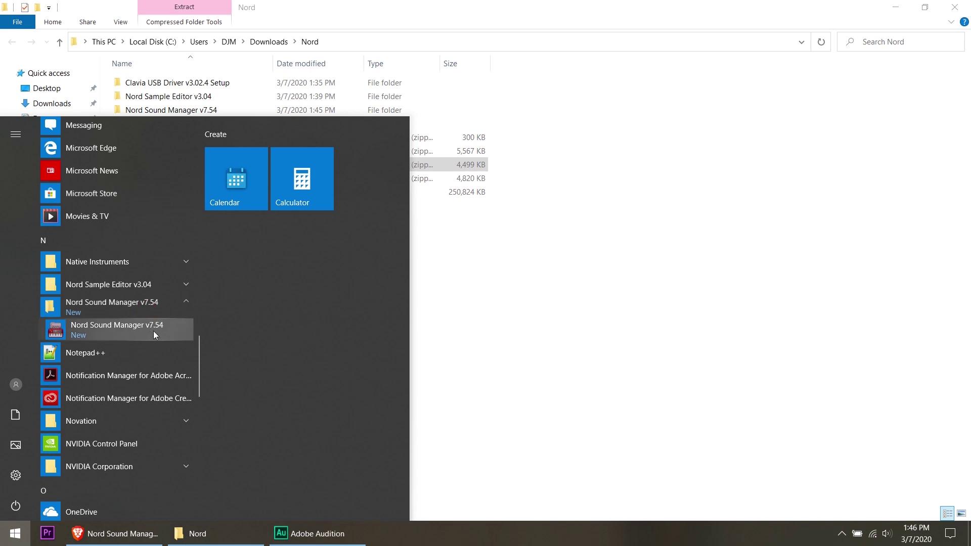
{"action": "left_click", "coordinate": [146, 329]}
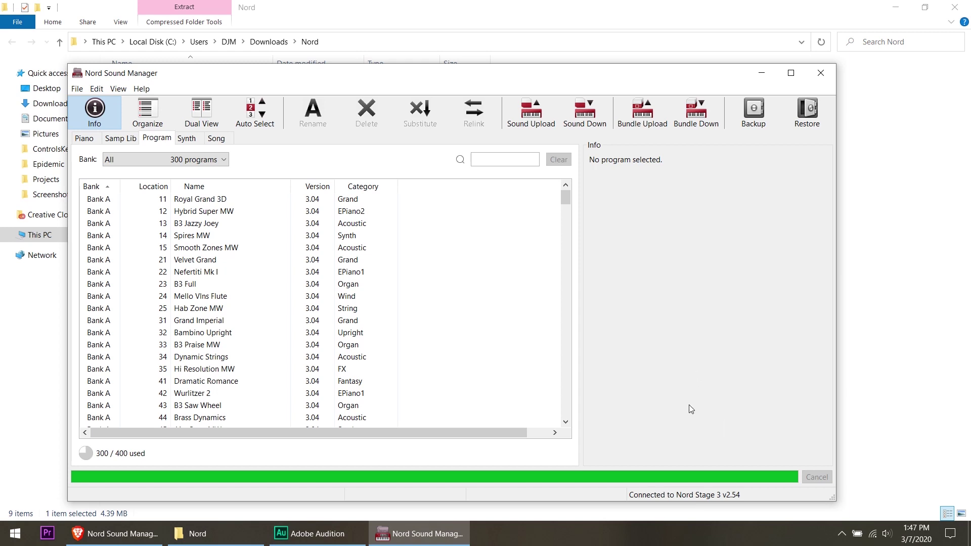
Maximize the window, look through the Program list, then show the Piano tab.
{"action": "left_click", "coordinate": [791, 73]}
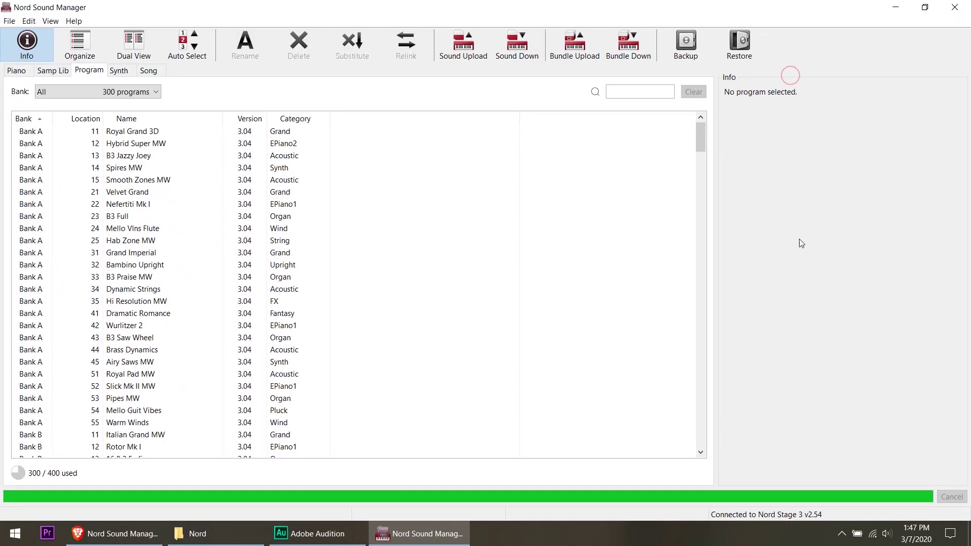
{"action": "scroll", "coordinate": [308, 266], "scroll_direction": "down", "scroll_amount": 20}
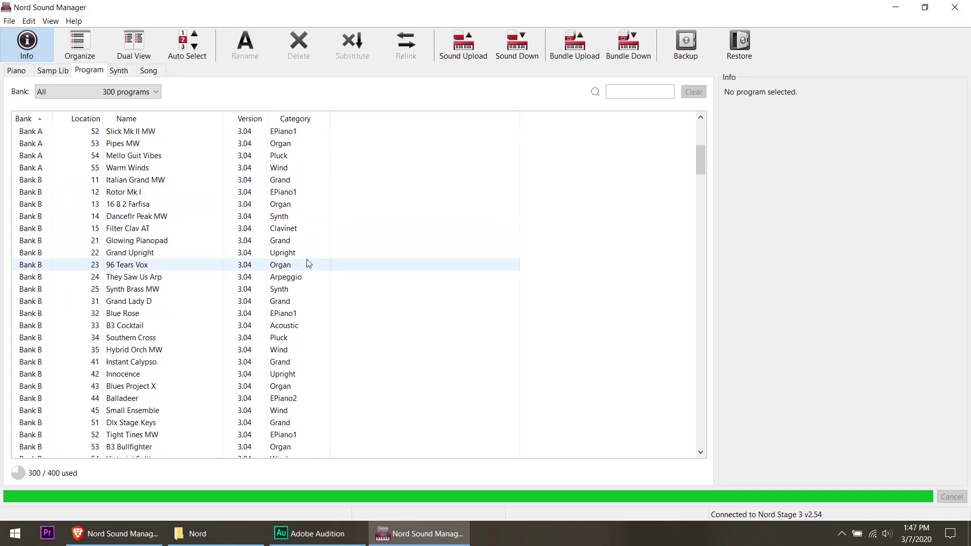
{"action": "scroll", "coordinate": [319, 271], "scroll_direction": "down", "scroll_amount": 20}
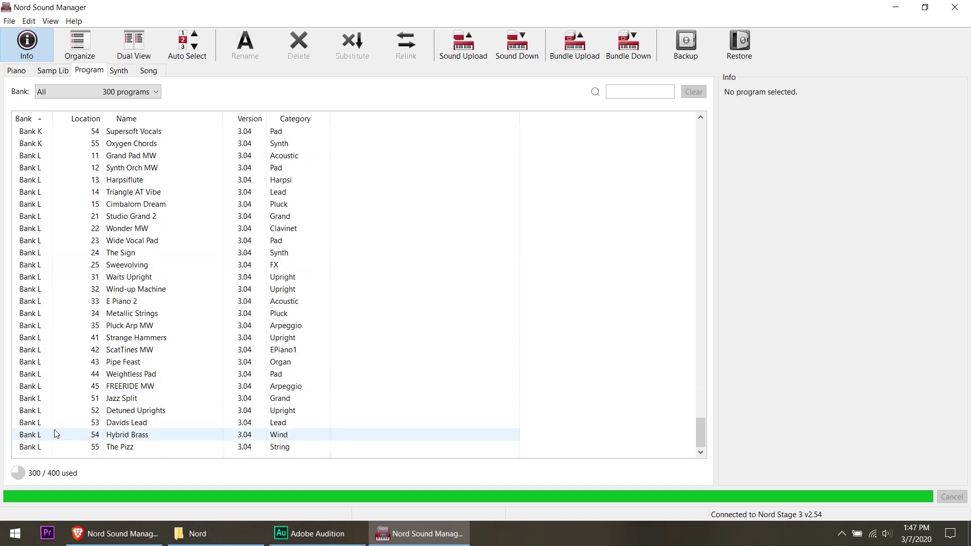
{"action": "scroll", "coordinate": [54, 440], "scroll_direction": "up", "scroll_amount": 8}
{"action": "scroll", "coordinate": [165, 338], "scroll_direction": "up", "scroll_amount": 20}
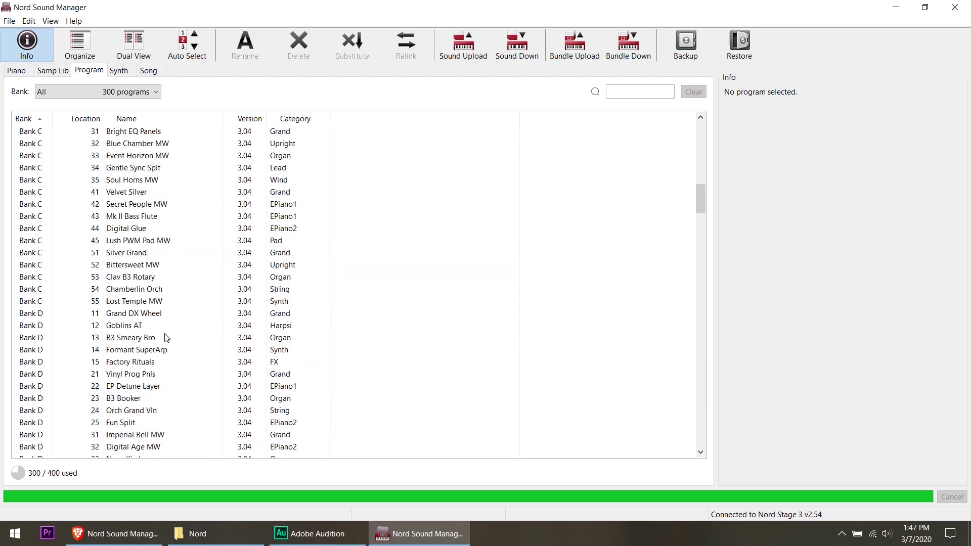
{"action": "scroll", "coordinate": [166, 337], "scroll_direction": "up", "scroll_amount": 20}
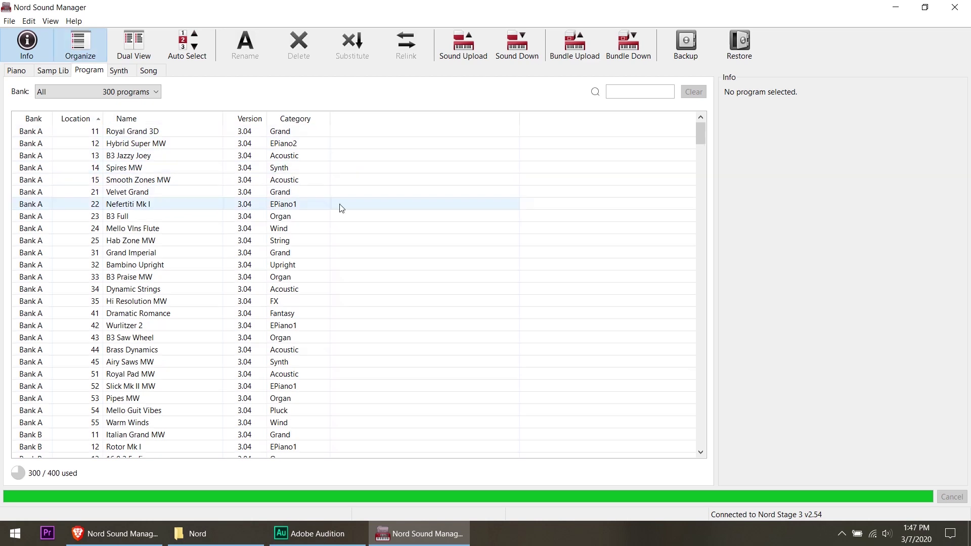
{"action": "left_click", "coordinate": [16, 71]}
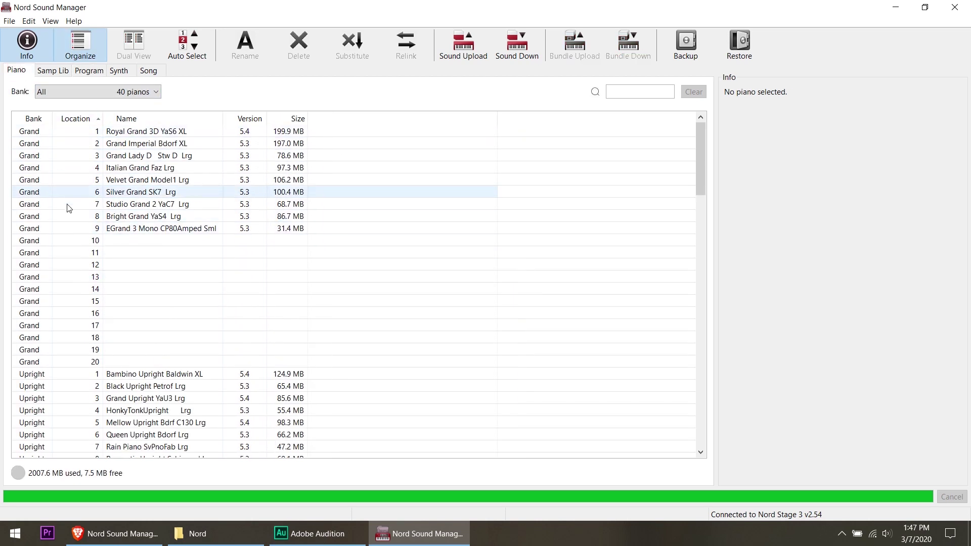
{"action": "scroll", "coordinate": [47, 307], "scroll_direction": "down", "scroll_amount": 6}
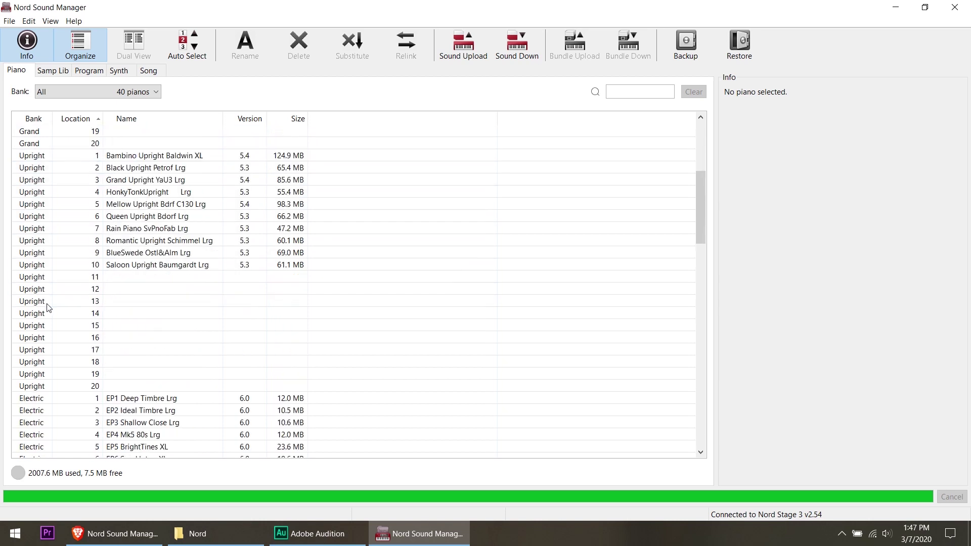
{"action": "scroll", "coordinate": [47, 306], "scroll_direction": "down", "scroll_amount": 20}
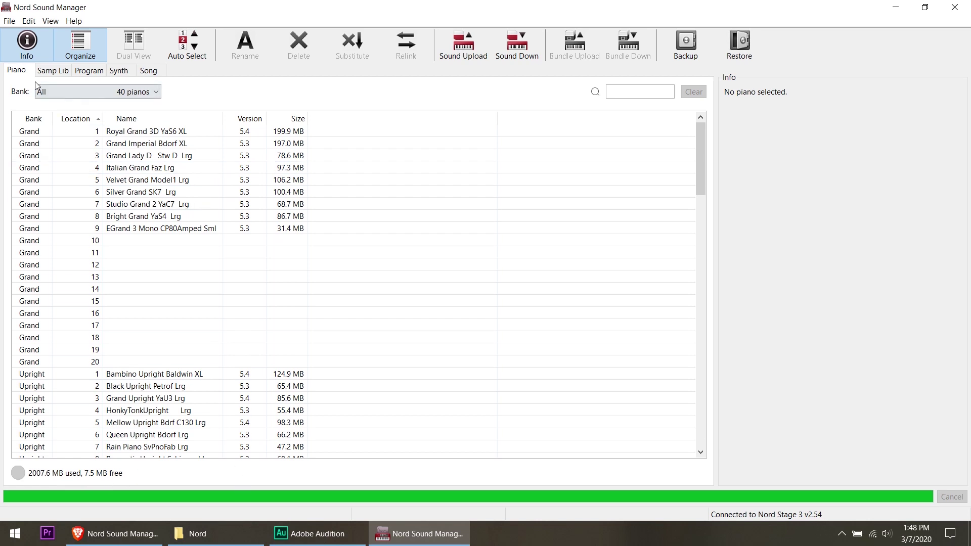
{"action": "left_click", "coordinate": [61, 73]}
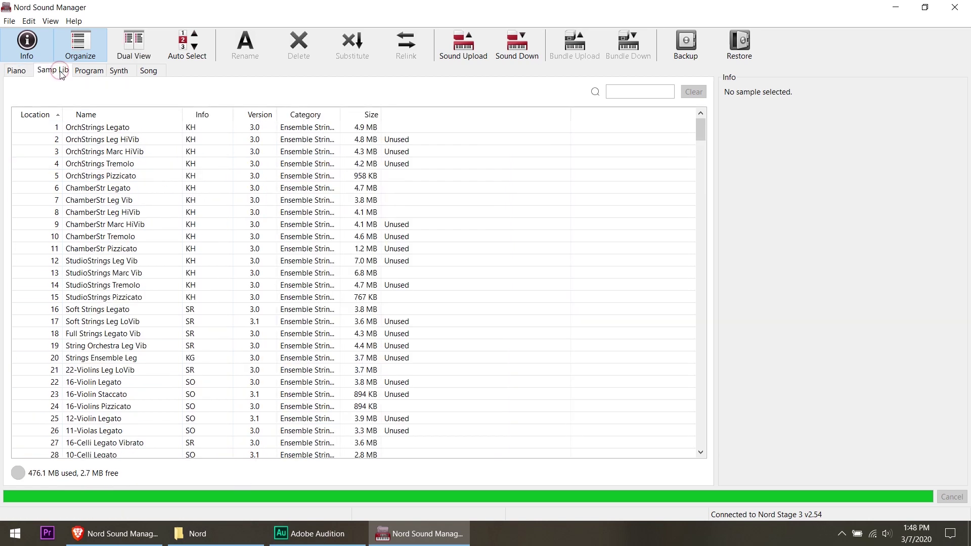
{"action": "left_click", "coordinate": [91, 73]}
{"action": "left_click", "coordinate": [90, 73]}
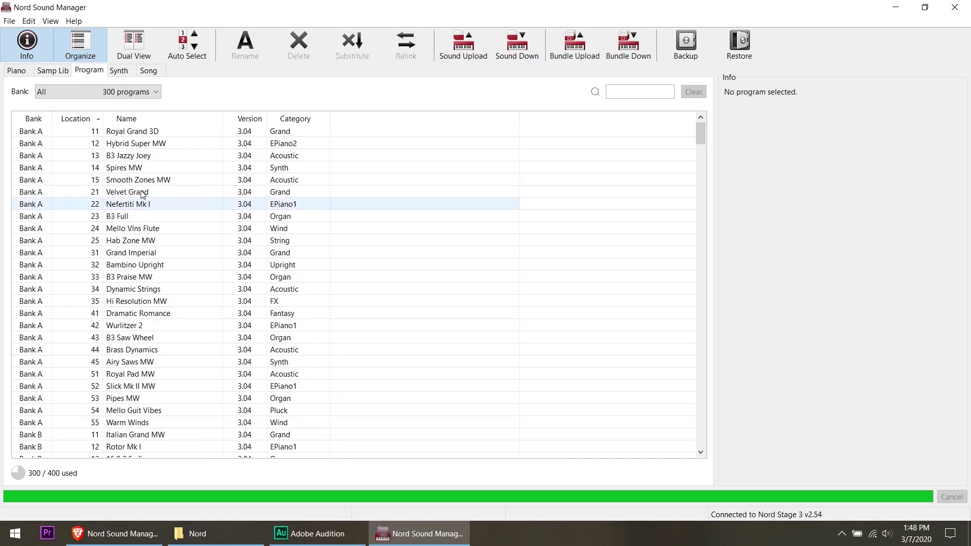
{"action": "left_click", "coordinate": [120, 71]}
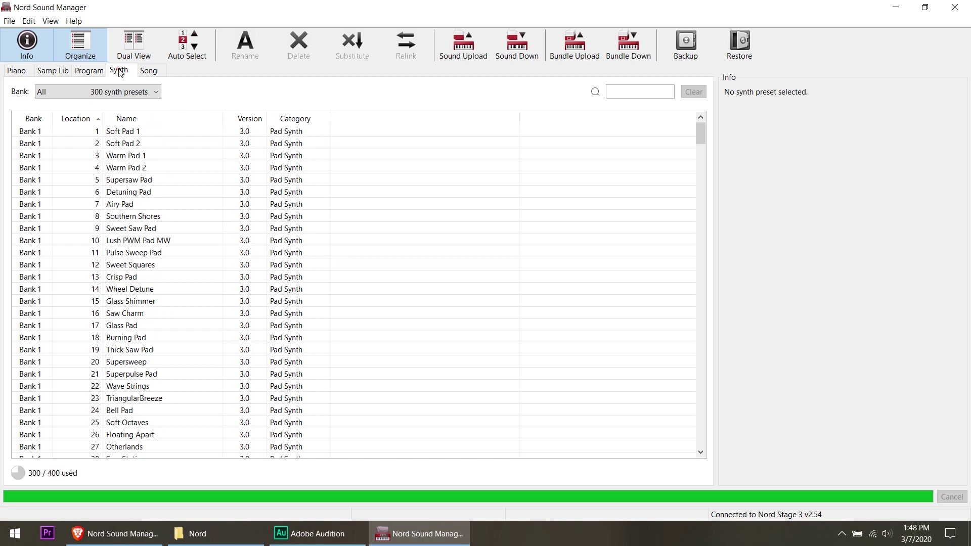
{"action": "left_click", "coordinate": [16, 71]}
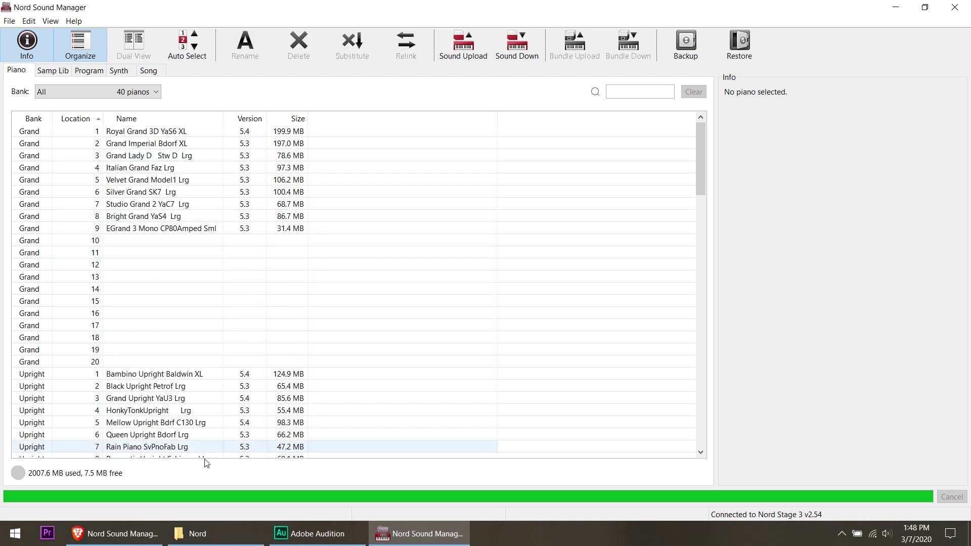
Check the White Grand page in the Nord Piano Library, then switch back to Sound Manager.
{"action": "left_click", "coordinate": [114, 534]}
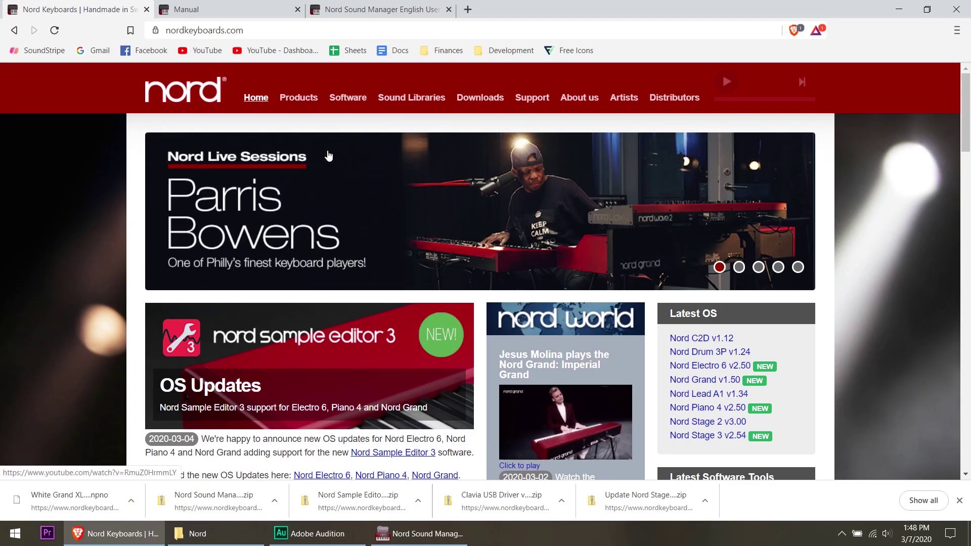
{"action": "left_click", "coordinate": [395, 102]}
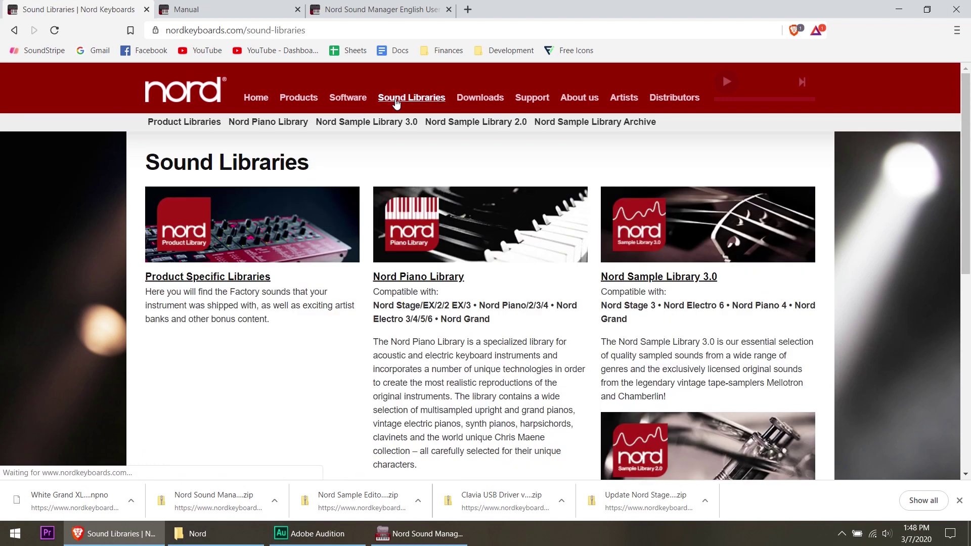
{"action": "left_click", "coordinate": [396, 282]}
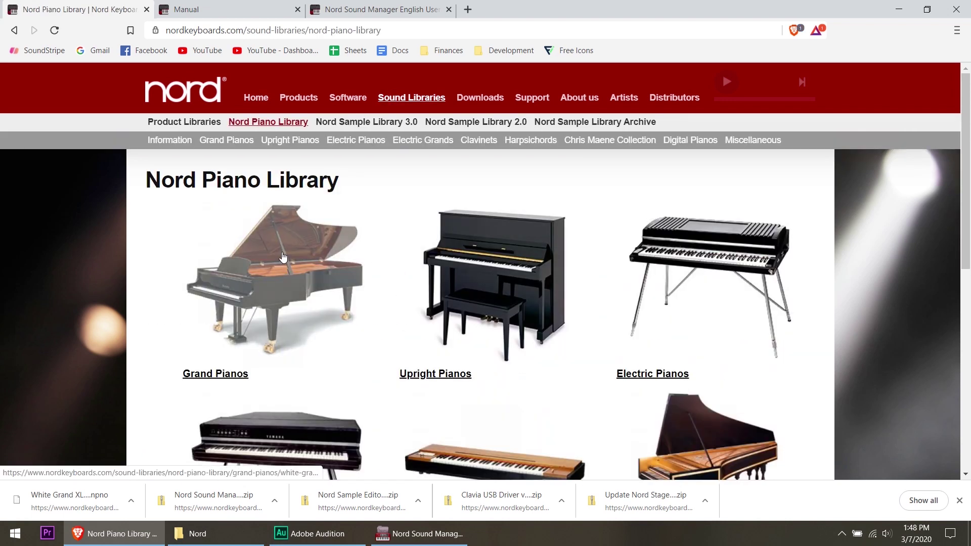
{"action": "left_click", "coordinate": [283, 257]}
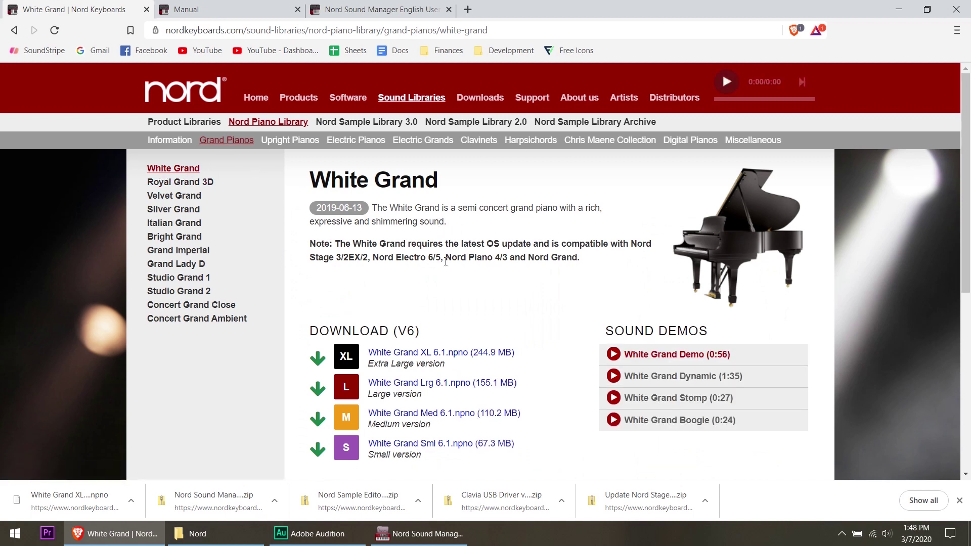
{"action": "scroll", "coordinate": [559, 315], "scroll_direction": "down", "scroll_amount": 1}
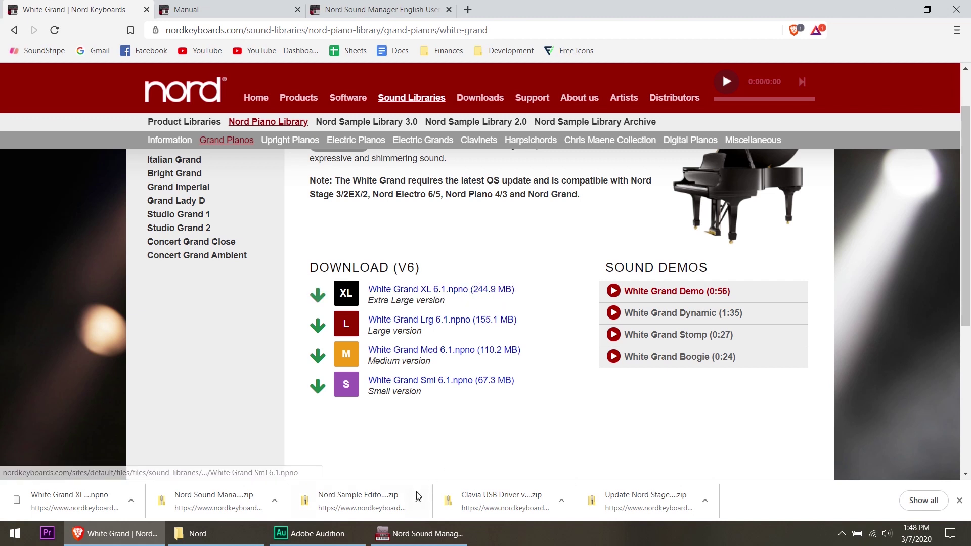
{"action": "left_click", "coordinate": [419, 534]}
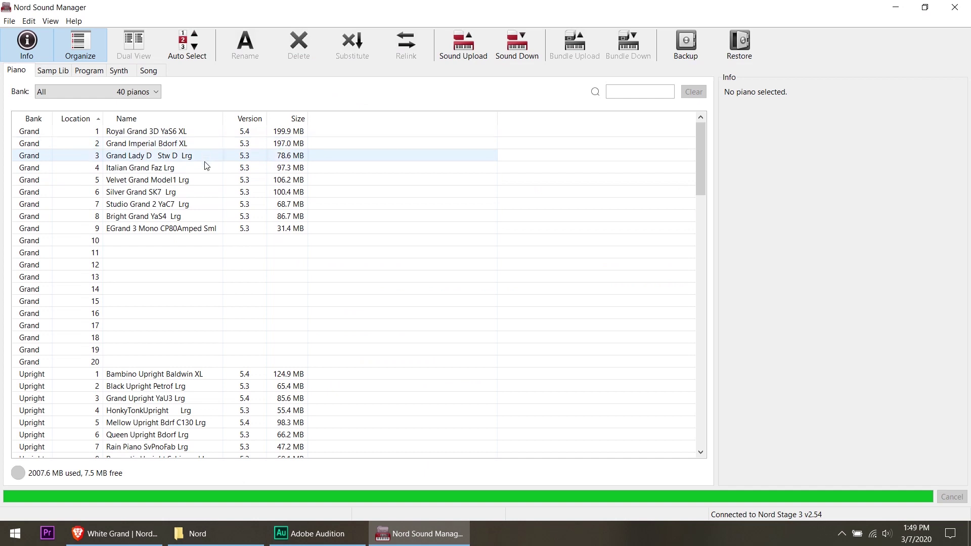
{"action": "left_click", "coordinate": [166, 132]}
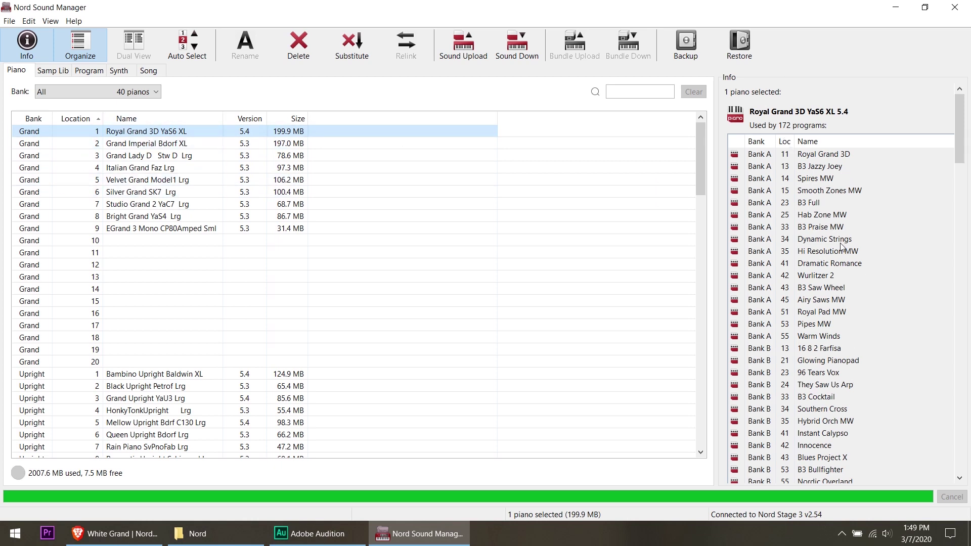
{"action": "scroll", "coordinate": [841, 244], "scroll_direction": "down", "scroll_amount": 20}
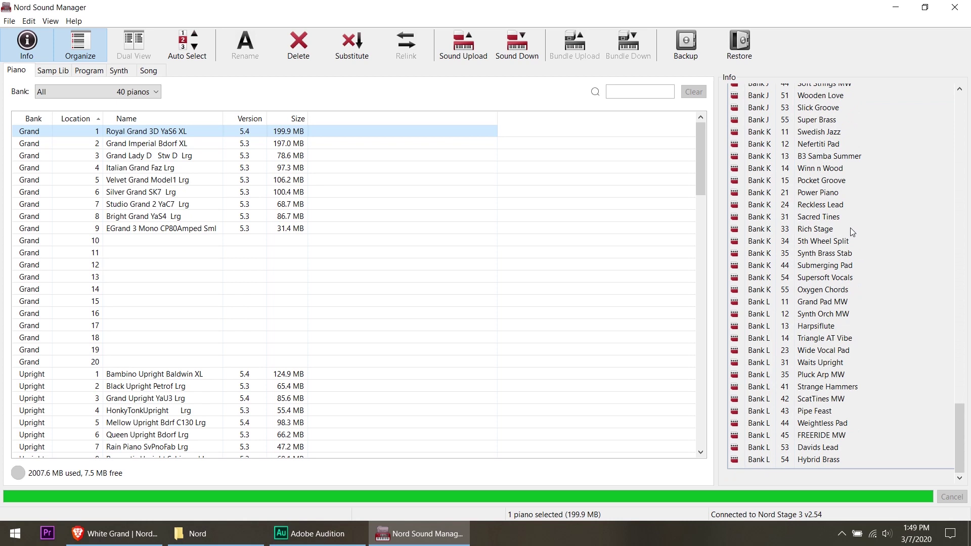
{"action": "left_click_drag", "start_coordinate": [960, 463], "coordinate": [957, 109]}
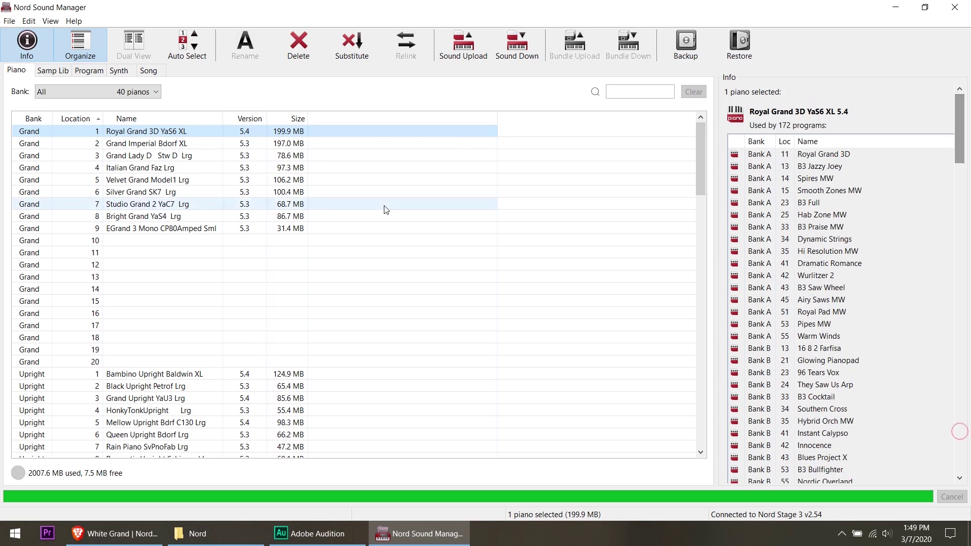
{"action": "left_click", "coordinate": [166, 232]}
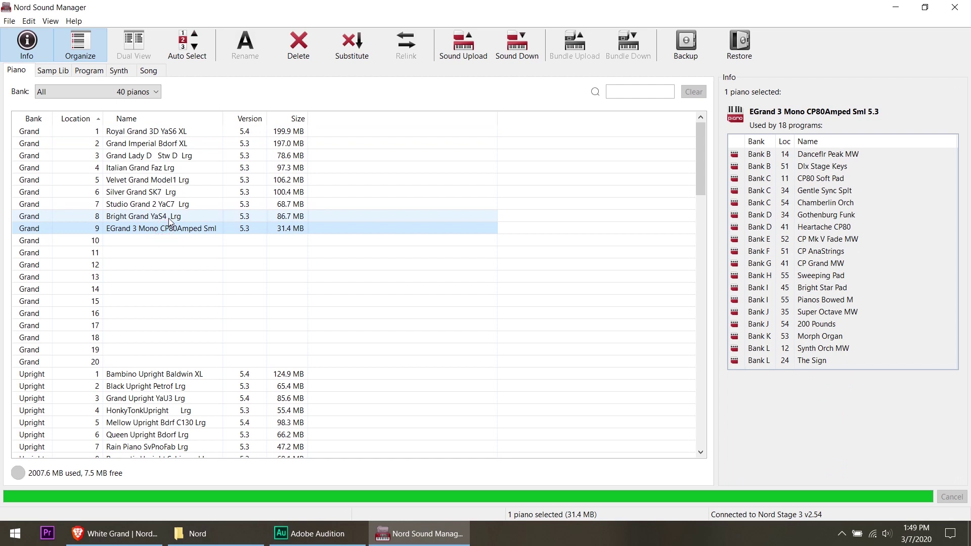
{"action": "left_click", "coordinate": [172, 144]}
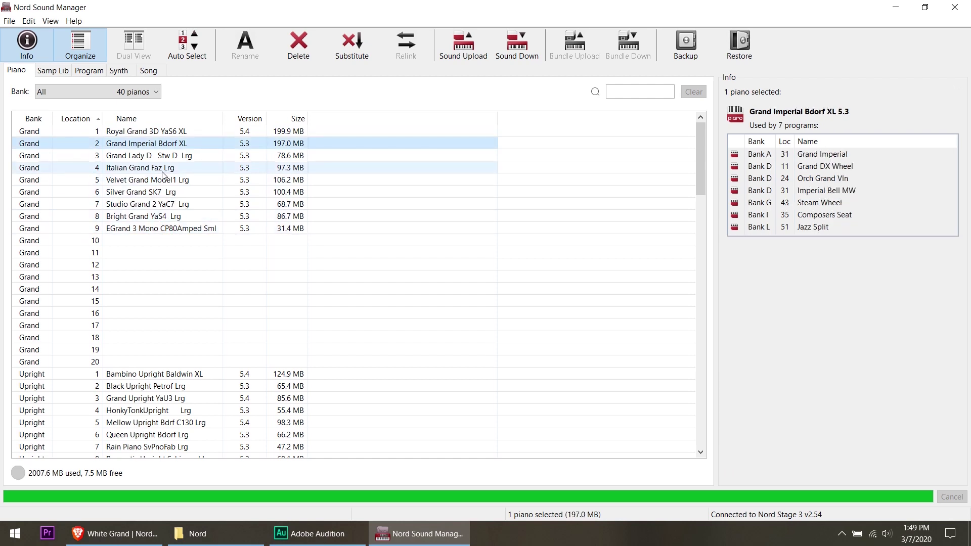
{"action": "scroll", "coordinate": [208, 369], "scroll_direction": "down", "scroll_amount": 5}
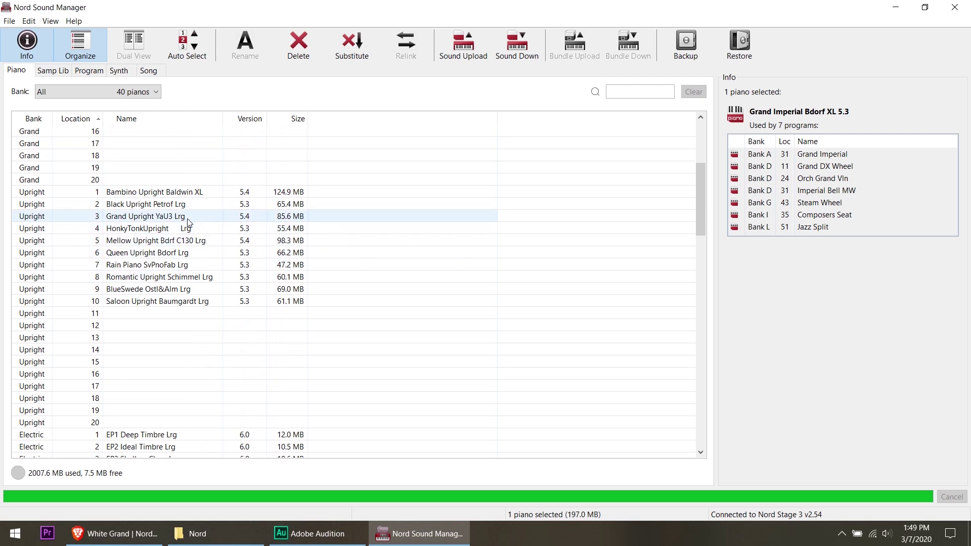
{"action": "right_click", "coordinate": [184, 248]}
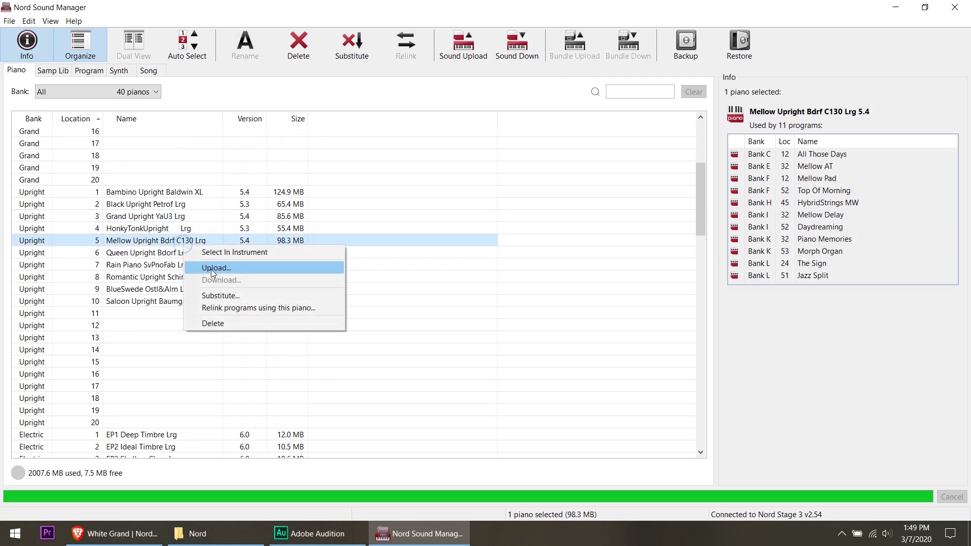
{"action": "left_click", "coordinate": [211, 269]}
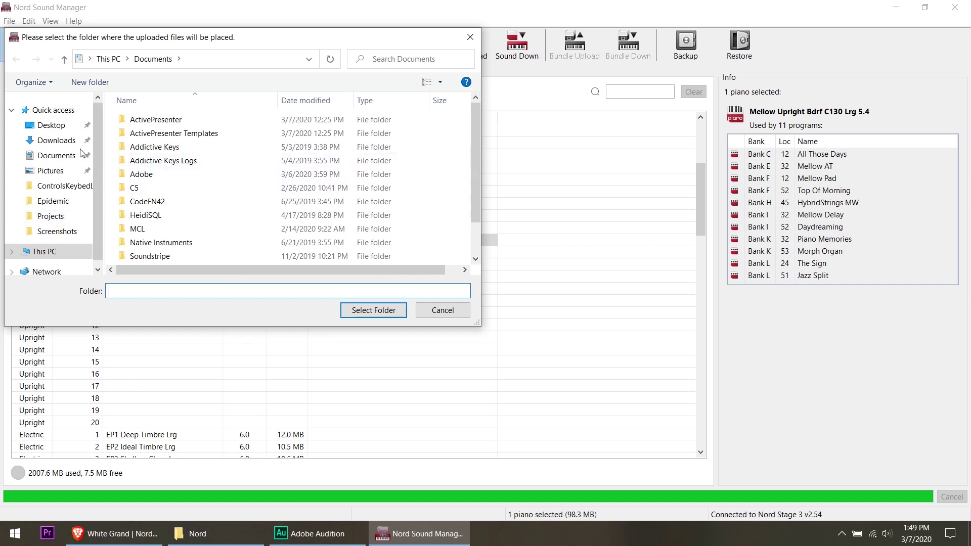
{"action": "left_click", "coordinate": [59, 143]}
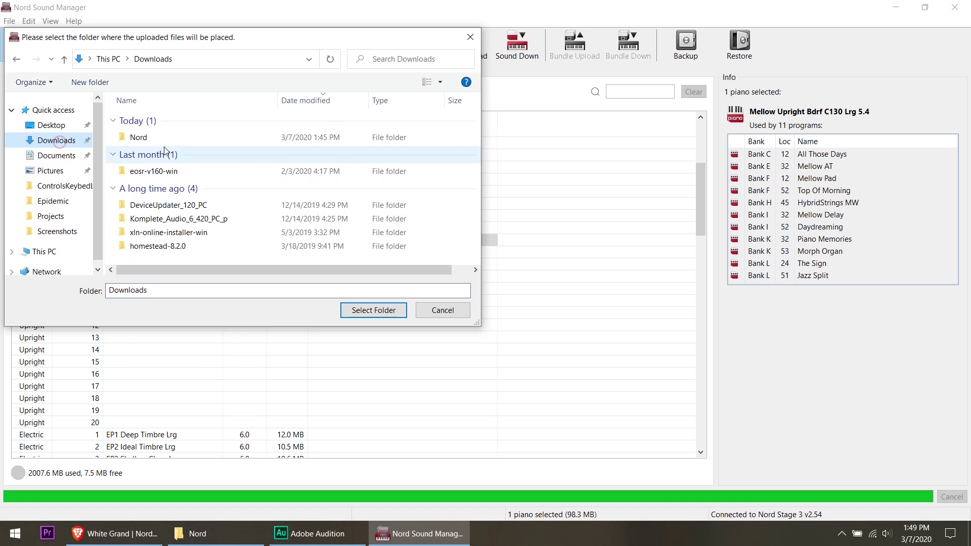
{"action": "double_click", "coordinate": [141, 133]}
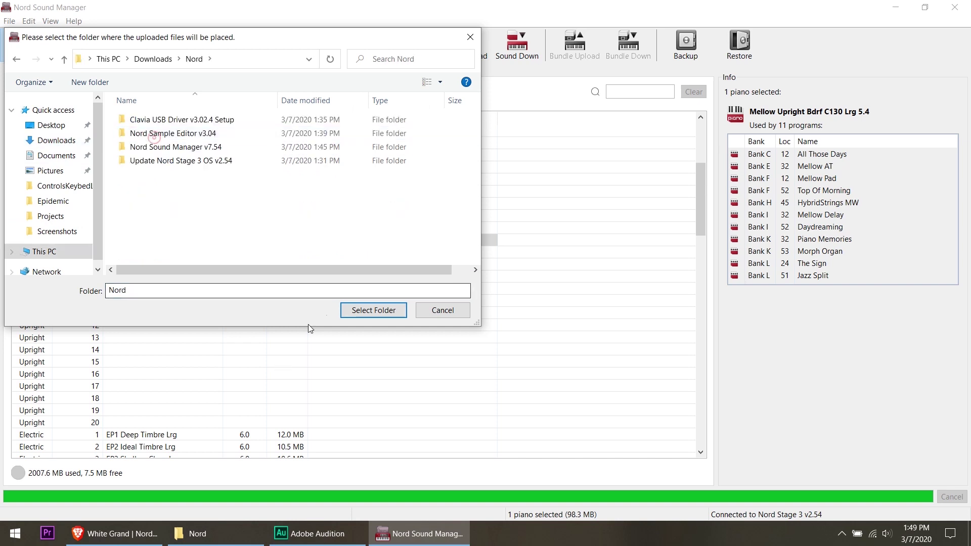
{"action": "left_click", "coordinate": [363, 313]}
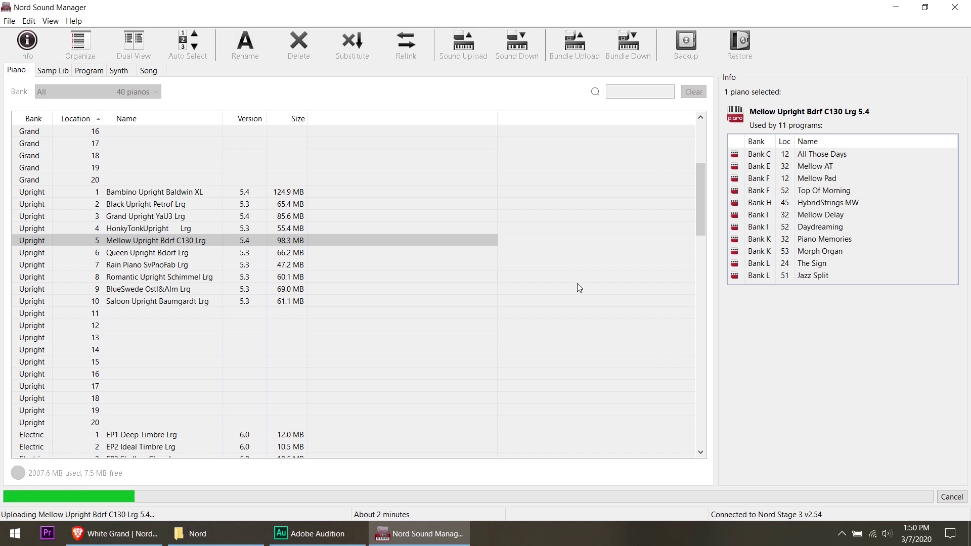
{"action": "left_click", "coordinate": [952, 497]}
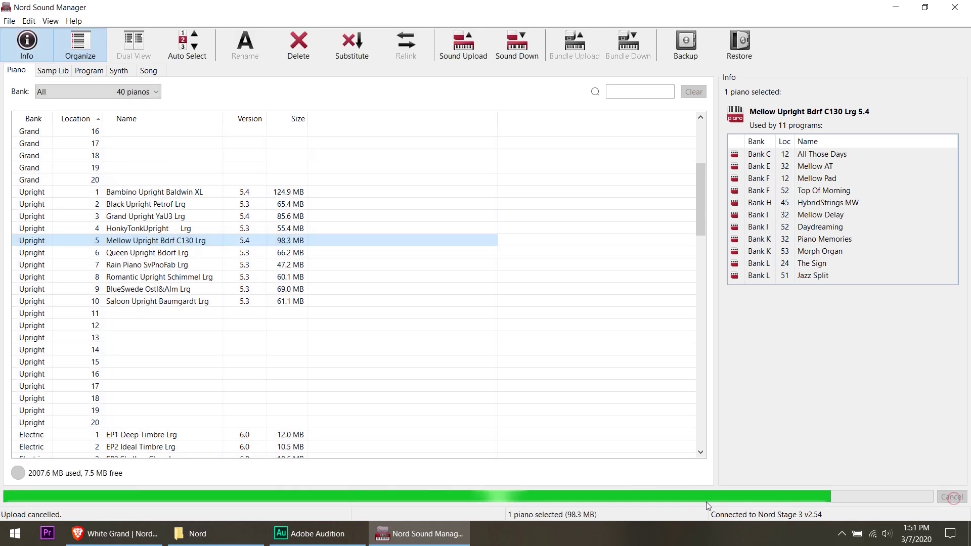
{"action": "scroll", "coordinate": [332, 273], "scroll_direction": "up", "scroll_amount": 5}
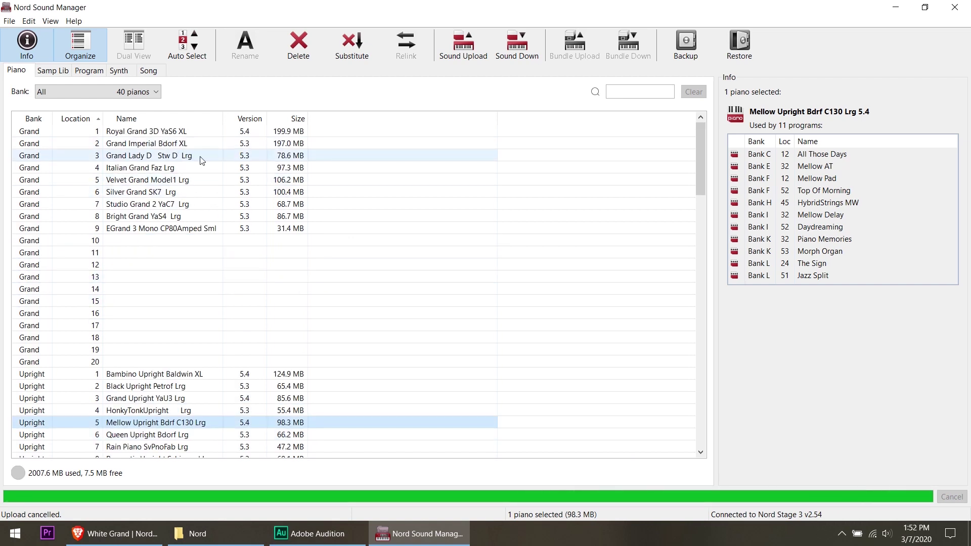
Delete the Black Upright Petrof Lrg piano and confirm.
{"action": "right_click", "coordinate": [181, 146]}
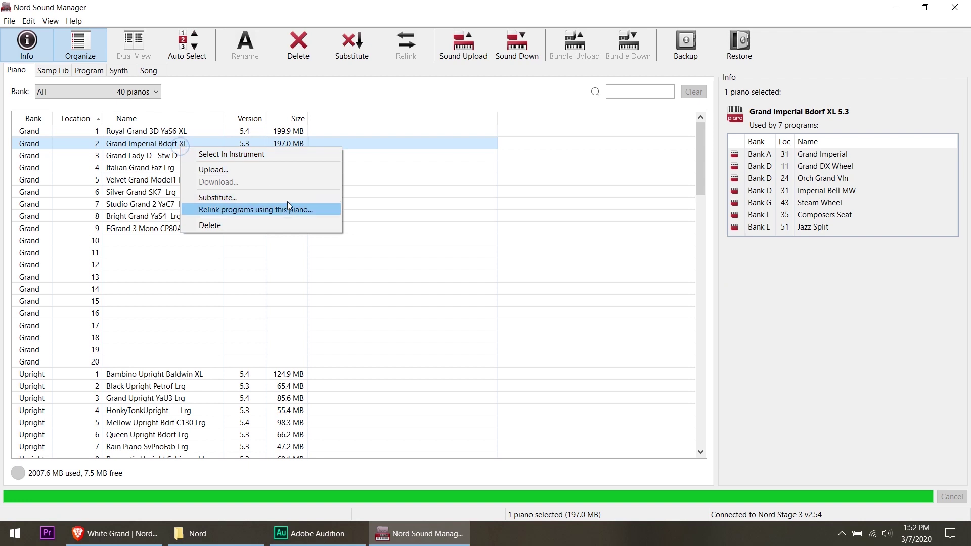
{"action": "left_click", "coordinate": [158, 233]}
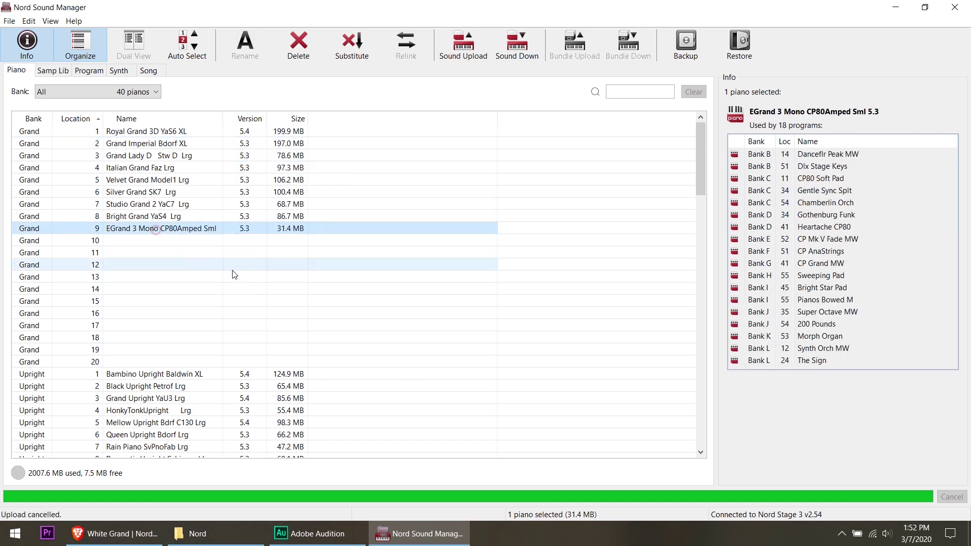
{"action": "scroll", "coordinate": [232, 273], "scroll_direction": "down", "scroll_amount": 5}
{"action": "right_click", "coordinate": [170, 205]}
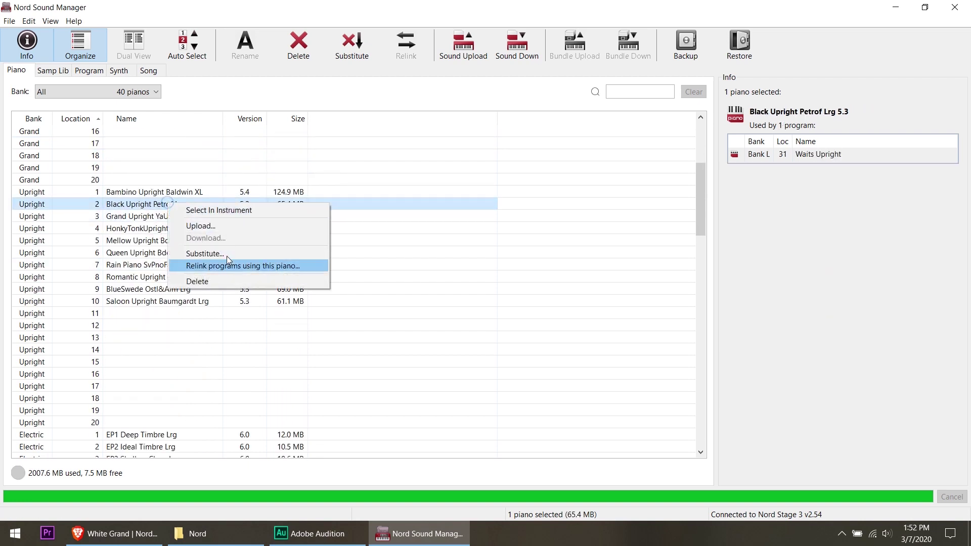
{"action": "left_click", "coordinate": [226, 280]}
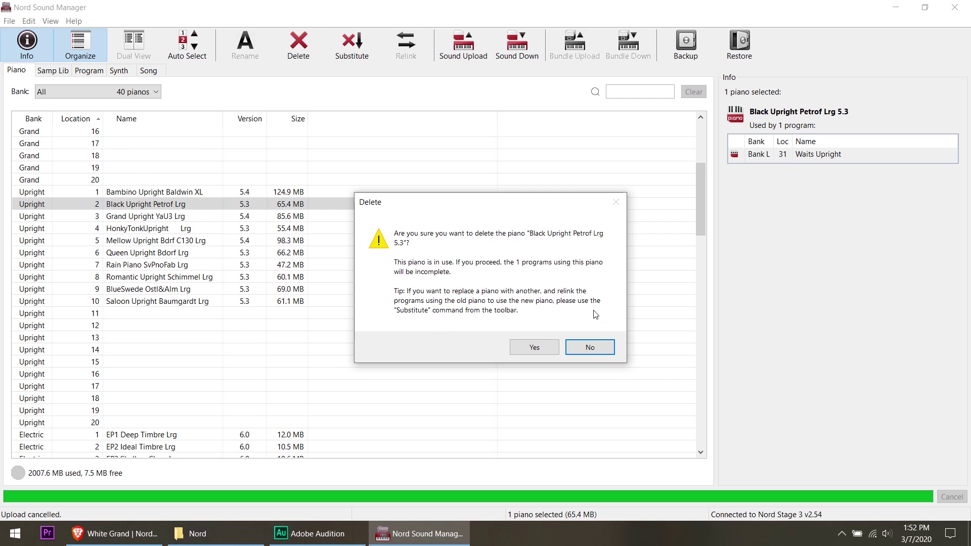
{"action": "left_click", "coordinate": [539, 349]}
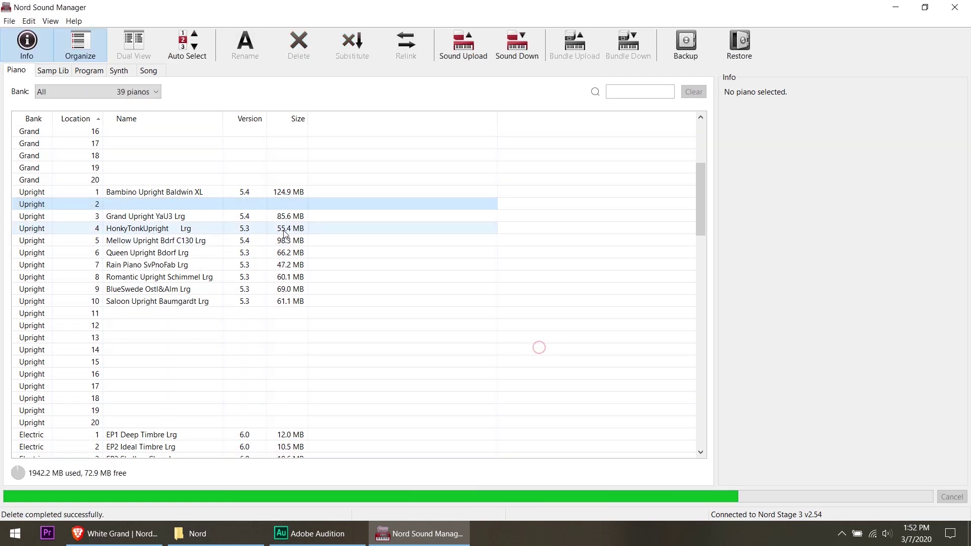
Delete the Velvet Grand Model1 Lrg and Italian Grand Faz Lrg pianos, confirming each.
{"action": "right_click", "coordinate": [197, 220]}
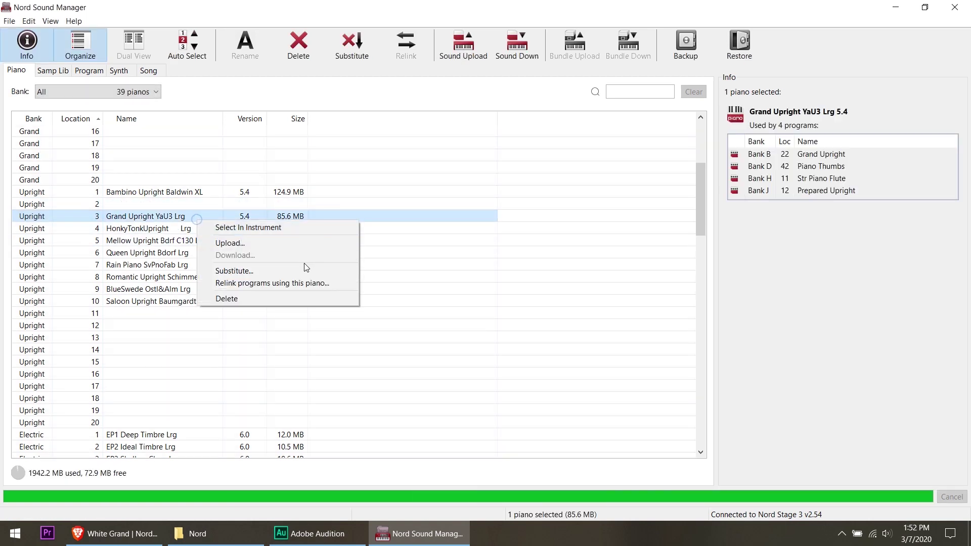
{"action": "scroll", "coordinate": [202, 227], "scroll_direction": "up", "scroll_amount": 5}
{"action": "right_click", "coordinate": [221, 184]}
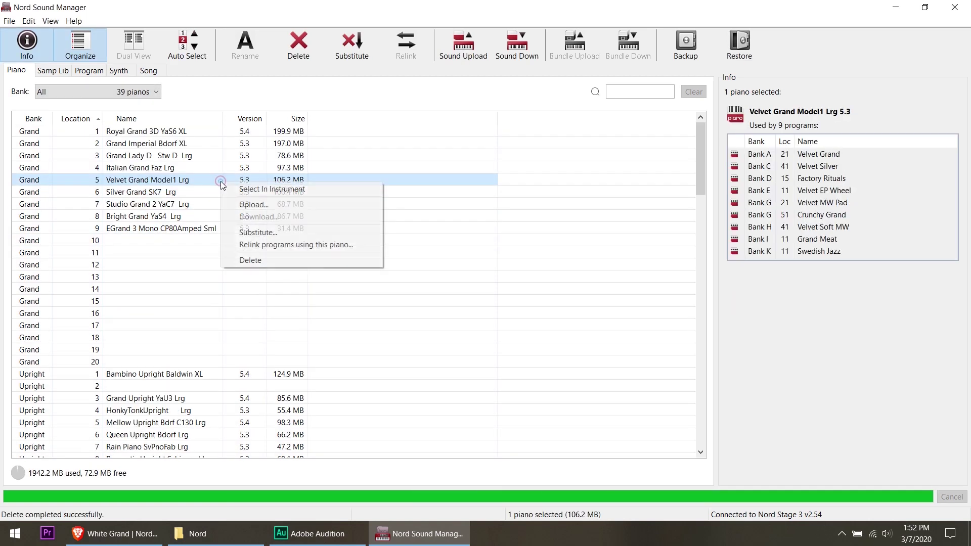
{"action": "left_click", "coordinate": [278, 257]}
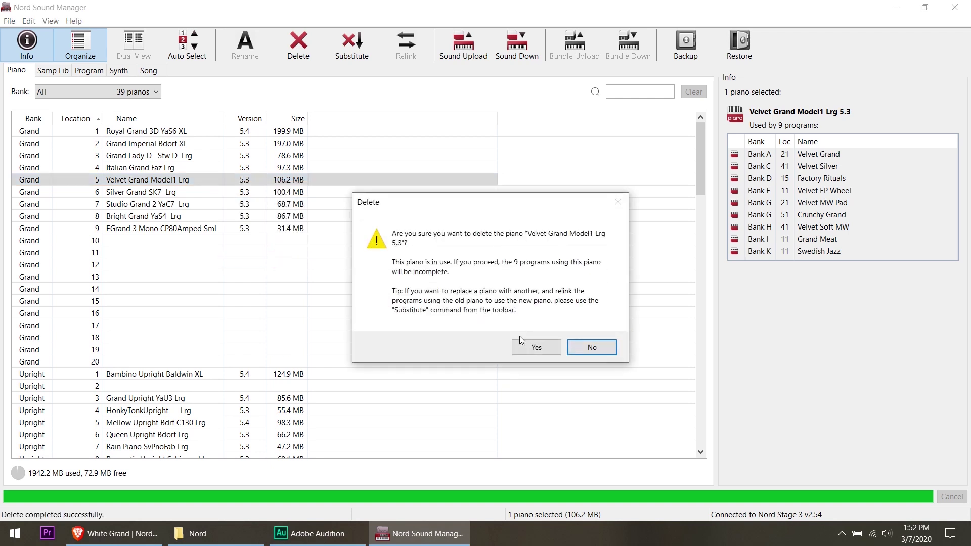
{"action": "left_click", "coordinate": [521, 340]}
{"action": "left_click", "coordinate": [188, 169]}
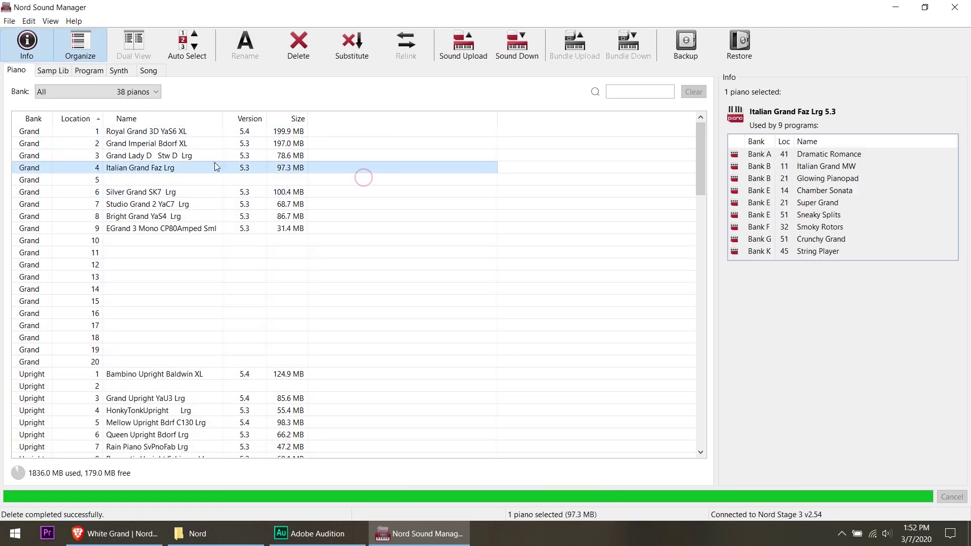
{"action": "right_click", "coordinate": [217, 163]}
{"action": "left_click", "coordinate": [237, 241]}
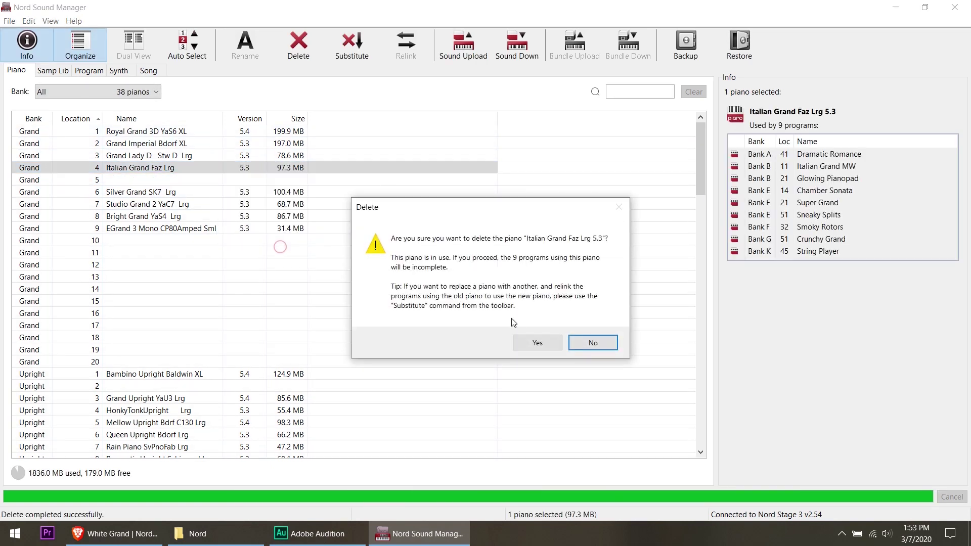
{"action": "left_click", "coordinate": [537, 343]}
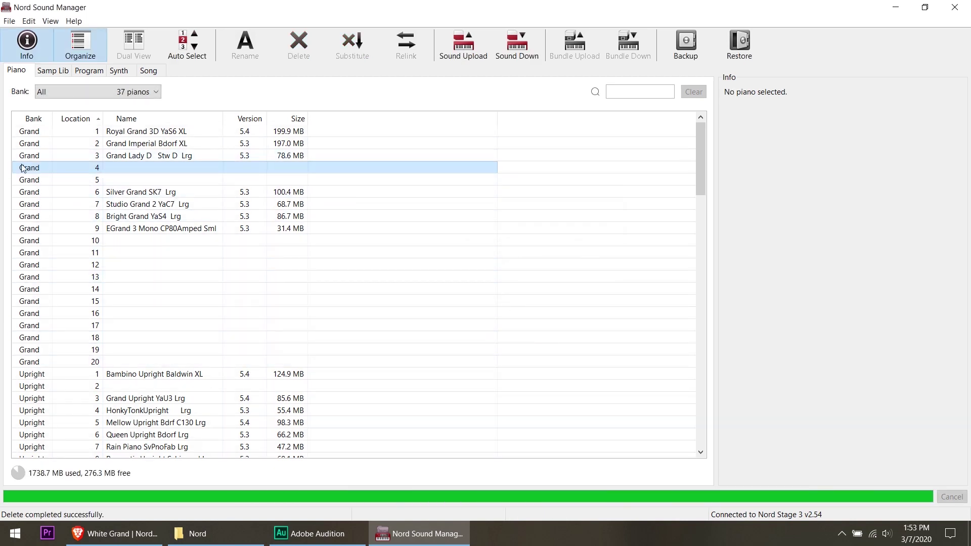
Choose Download on the empty Grand 4 slot and select White Grand XL 6.1.npno.
{"action": "right_click", "coordinate": [138, 165]}
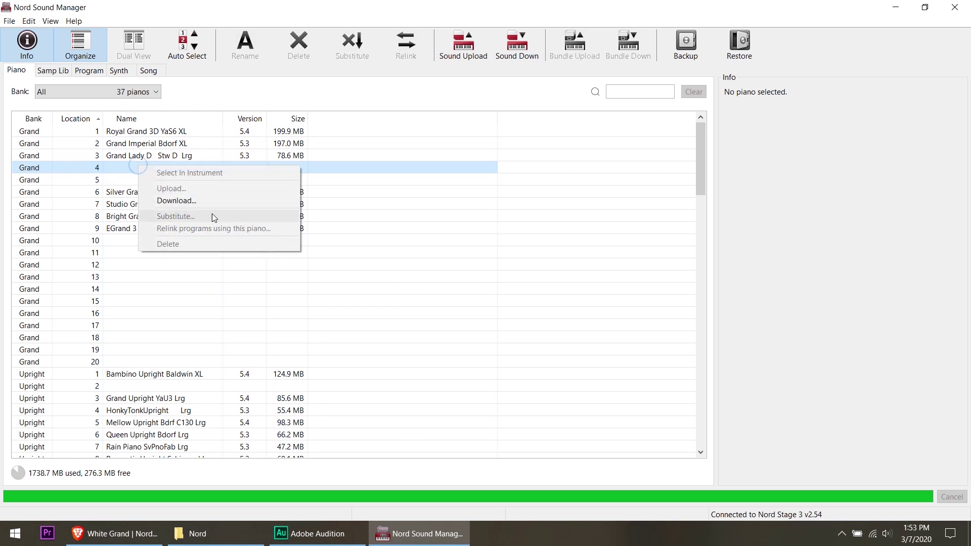
{"action": "left_click", "coordinate": [209, 201]}
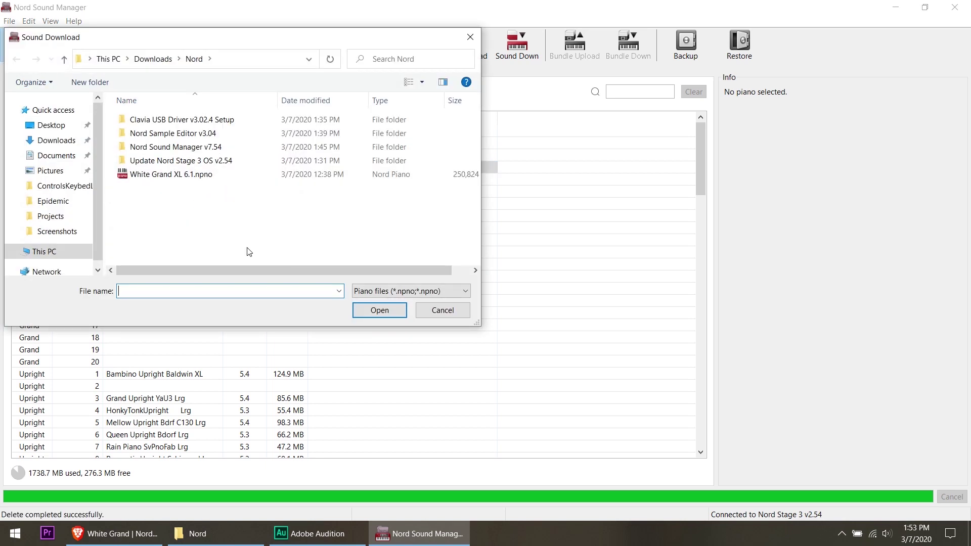
{"action": "left_click", "coordinate": [150, 175]}
{"action": "left_click", "coordinate": [377, 310]}
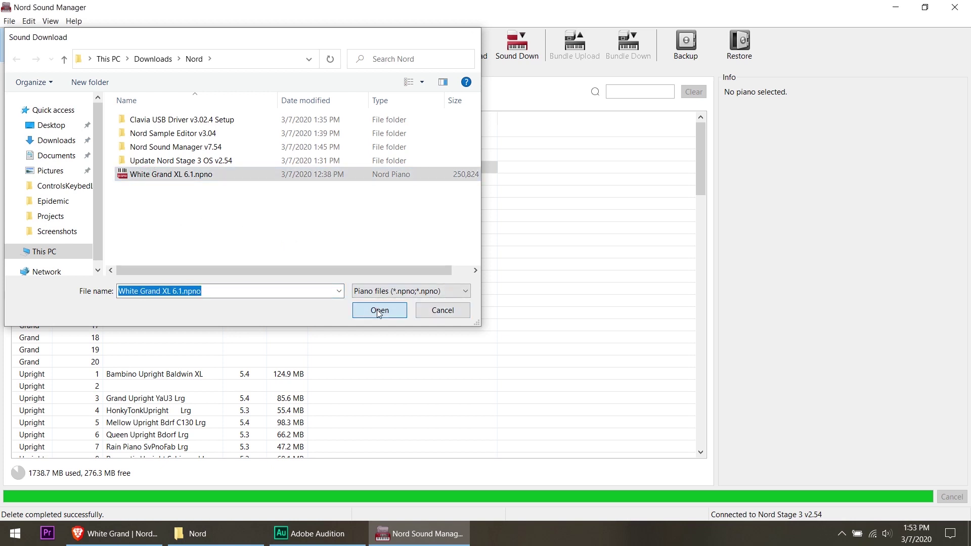